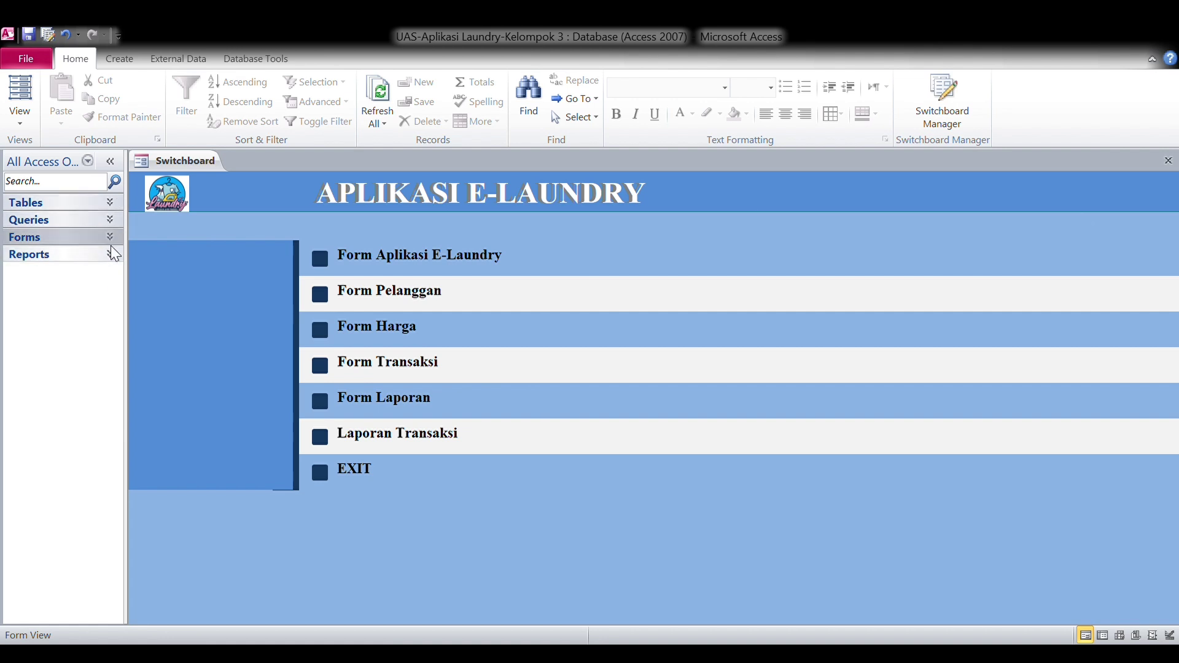
# Show the tables list, close the switchboard and look over the Switchboard Items table.
pyautogui.click(108, 207)
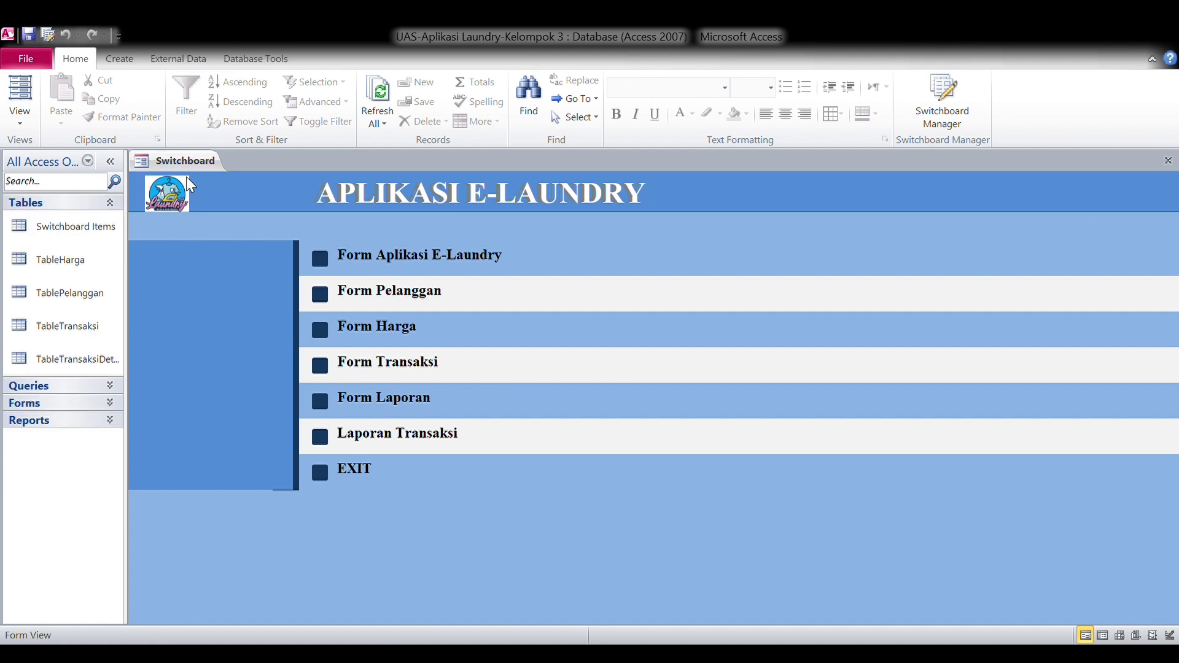
pyautogui.hotkey('ctrl', 'w')
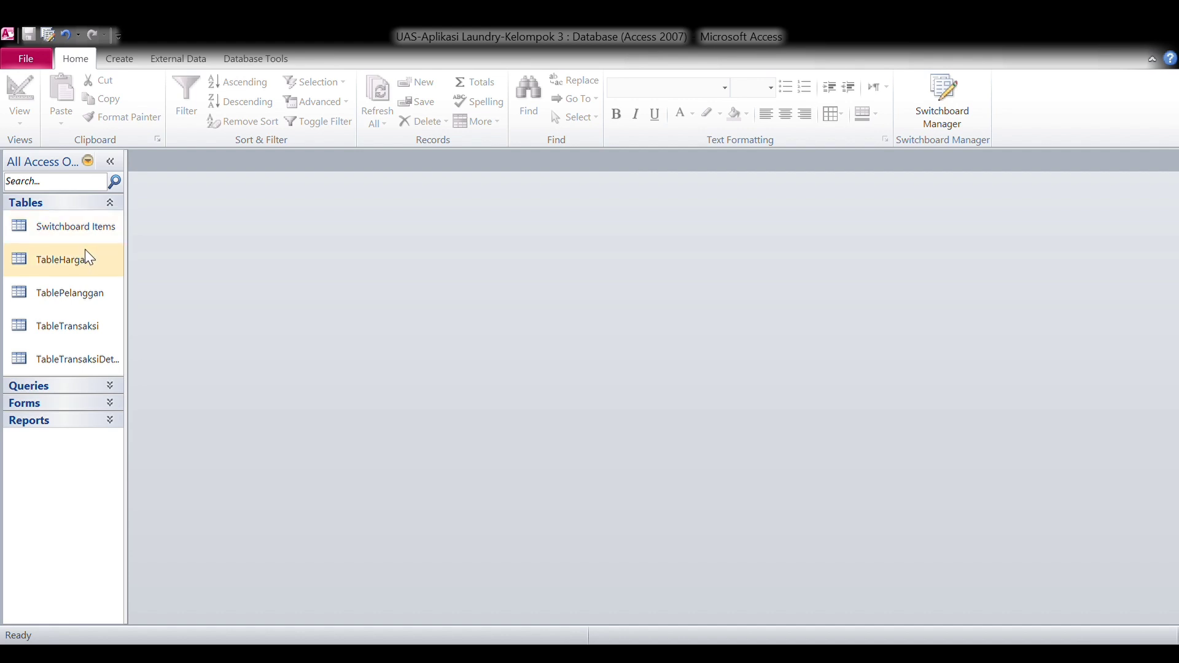
pyautogui.doubleClick(101, 228)
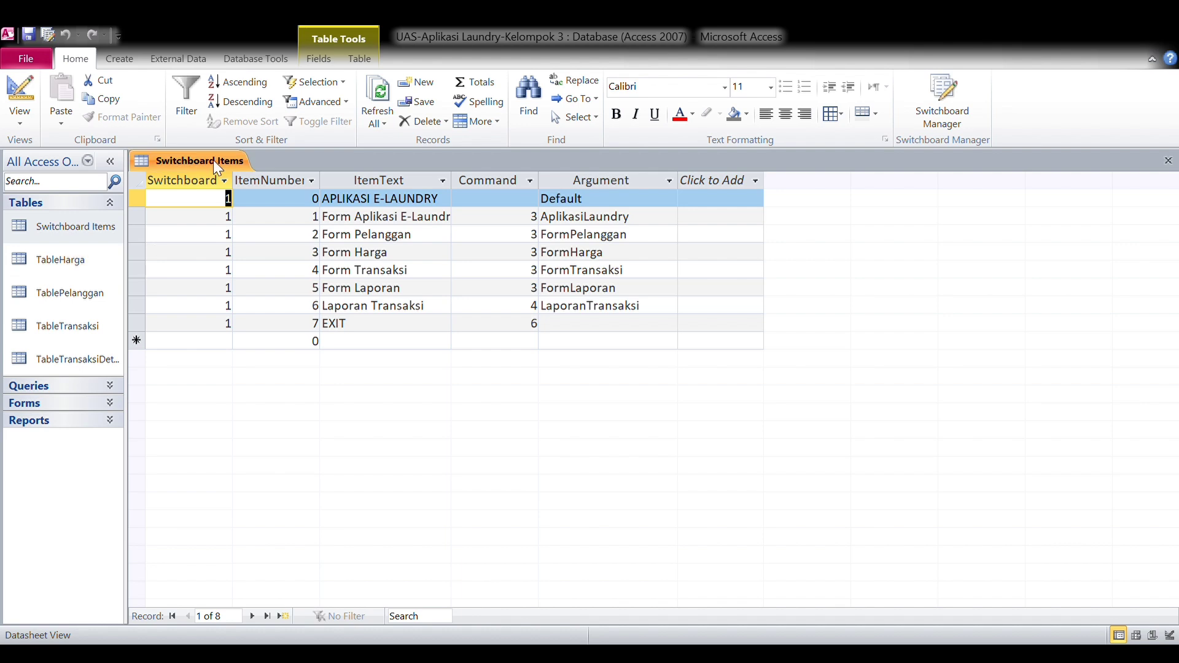
pyautogui.hotkey('ctrl', 'w')
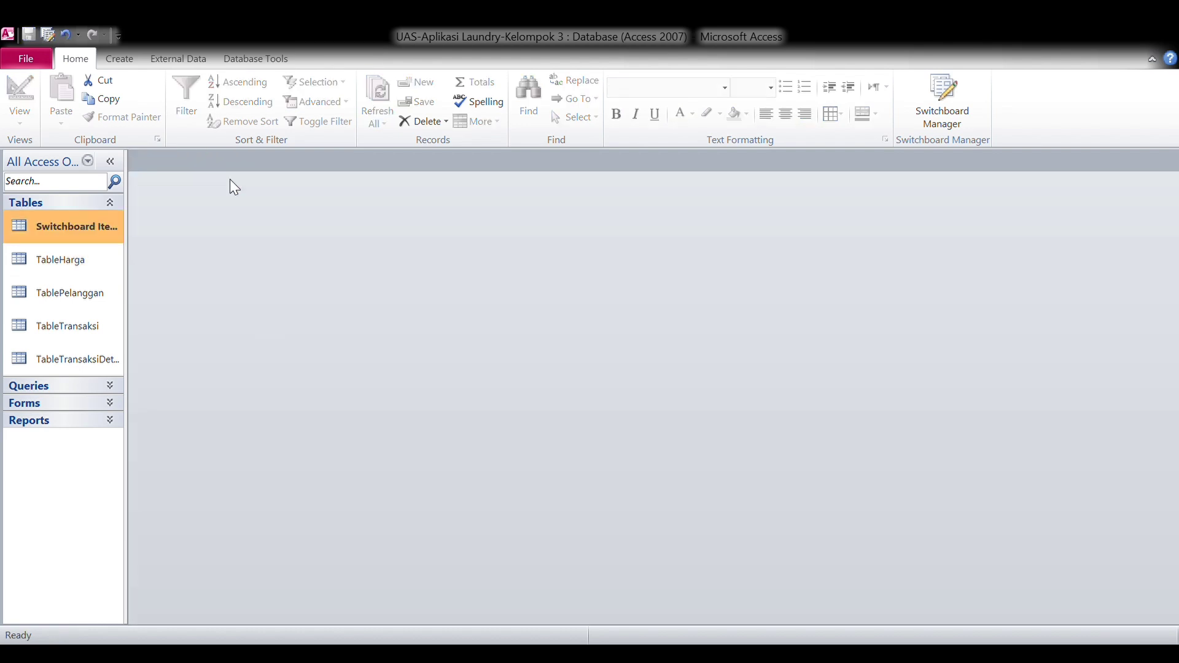
# Review TableHarga's records and its KodeBarang, NamaBarang and Harga field design, then close it.
pyautogui.doubleClick(82, 258)
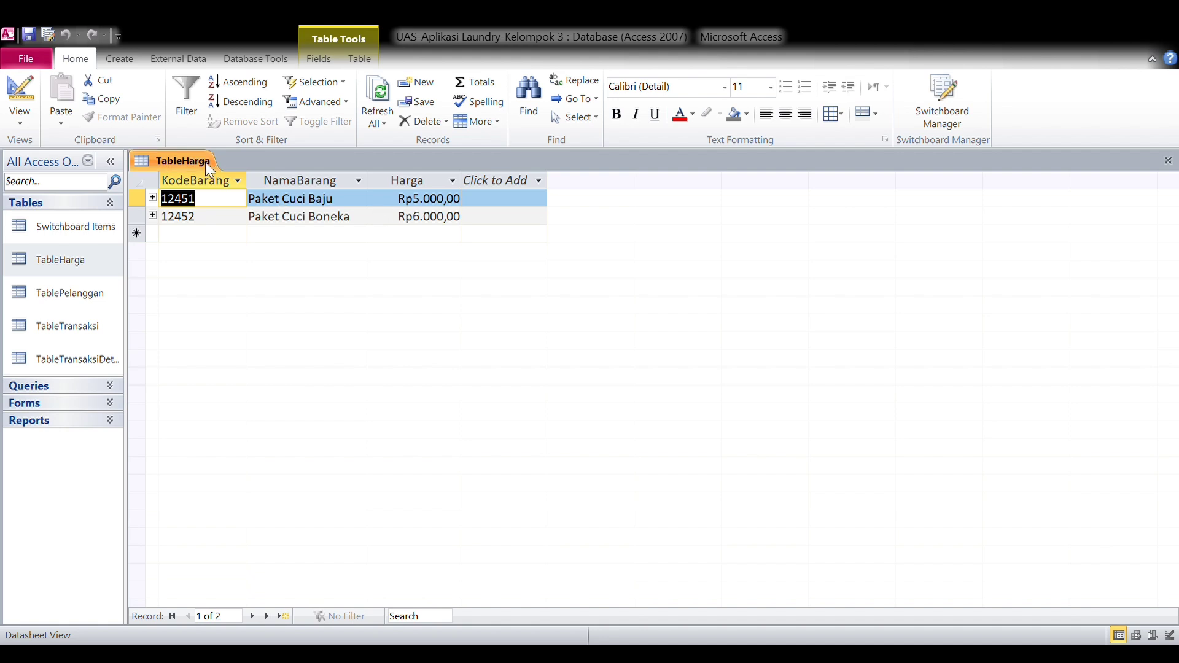
pyautogui.hotkey('ctrl', '.')
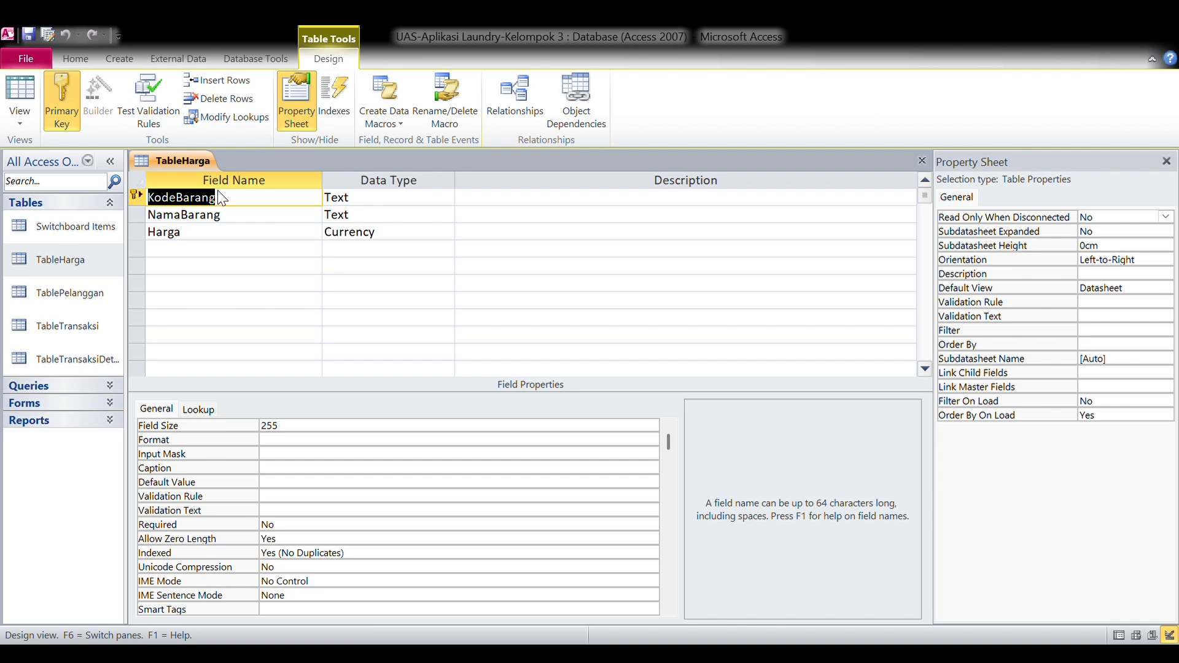
pyautogui.hotkey('ctrl', 'w')
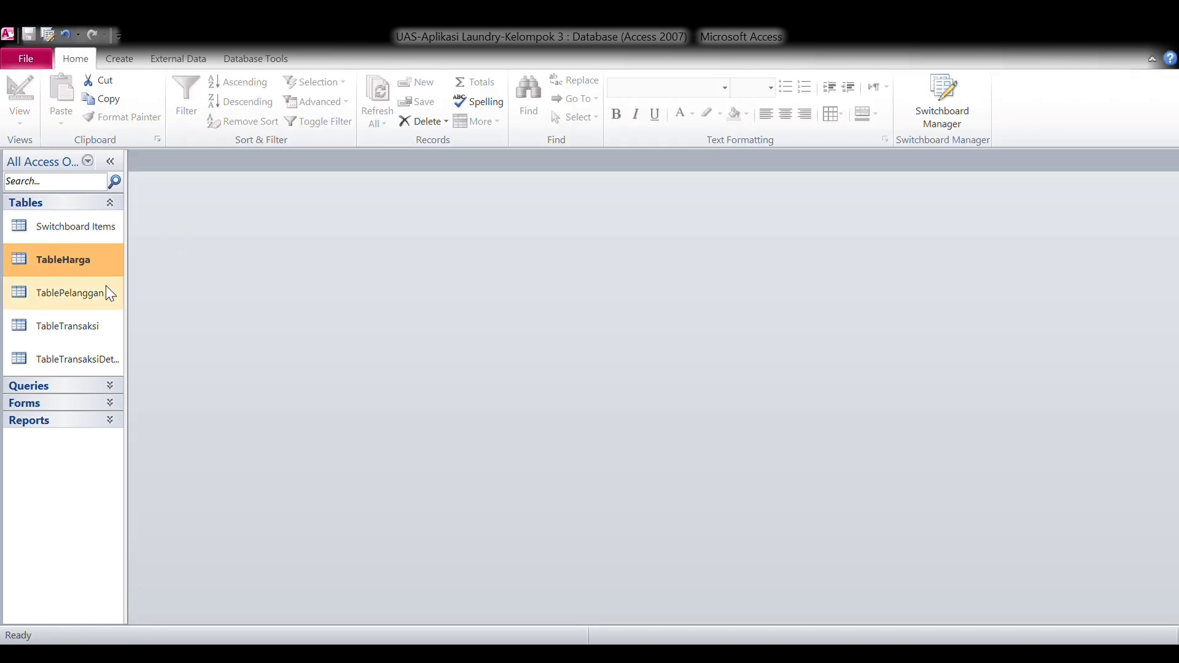
# Inspect the records and field designs of TablePelanggan and TableTransaksi.
pyautogui.doubleClick(109, 293)
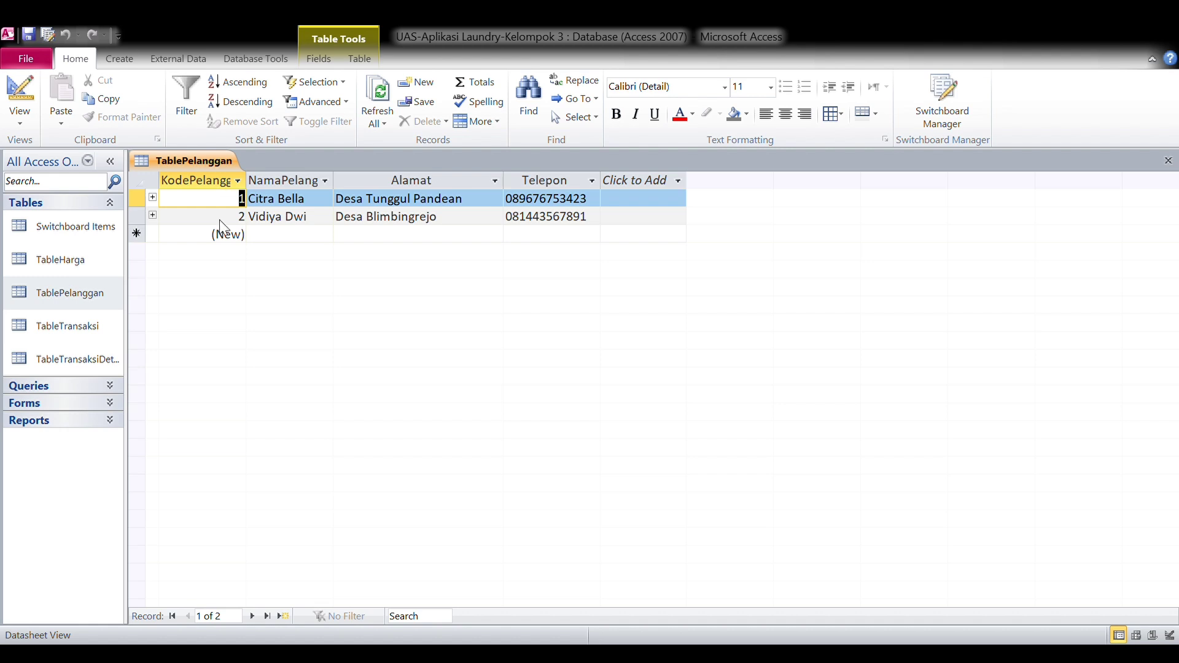
pyautogui.hotkey('ctrl', '.')
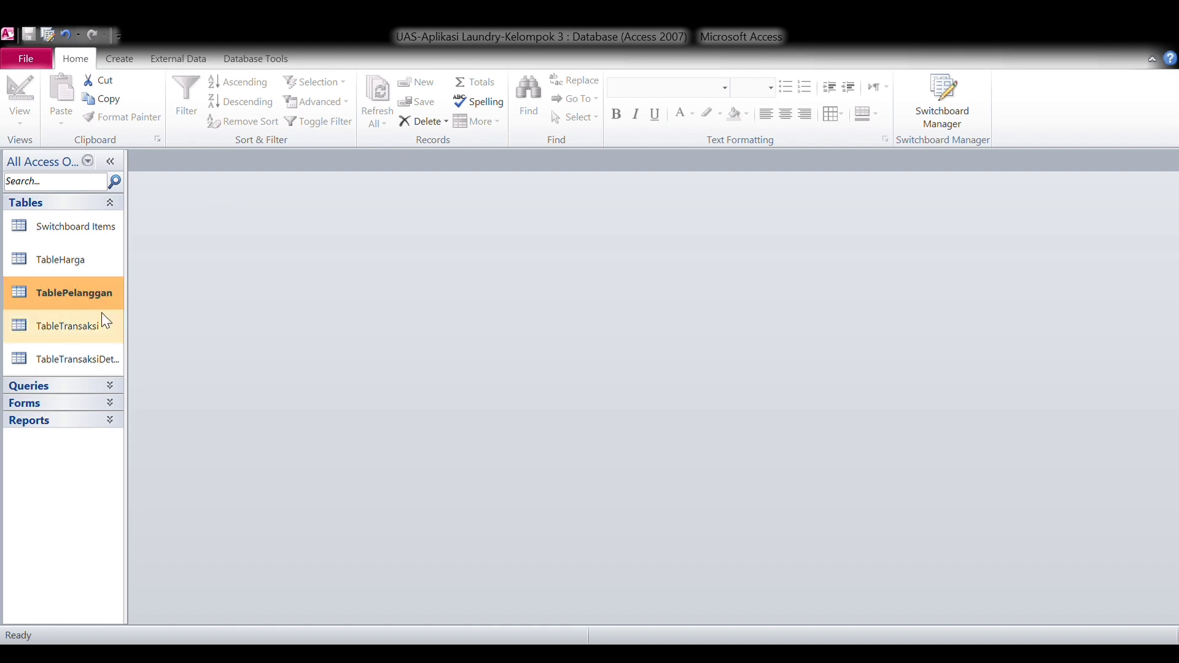
pyautogui.doubleClick(93, 324)
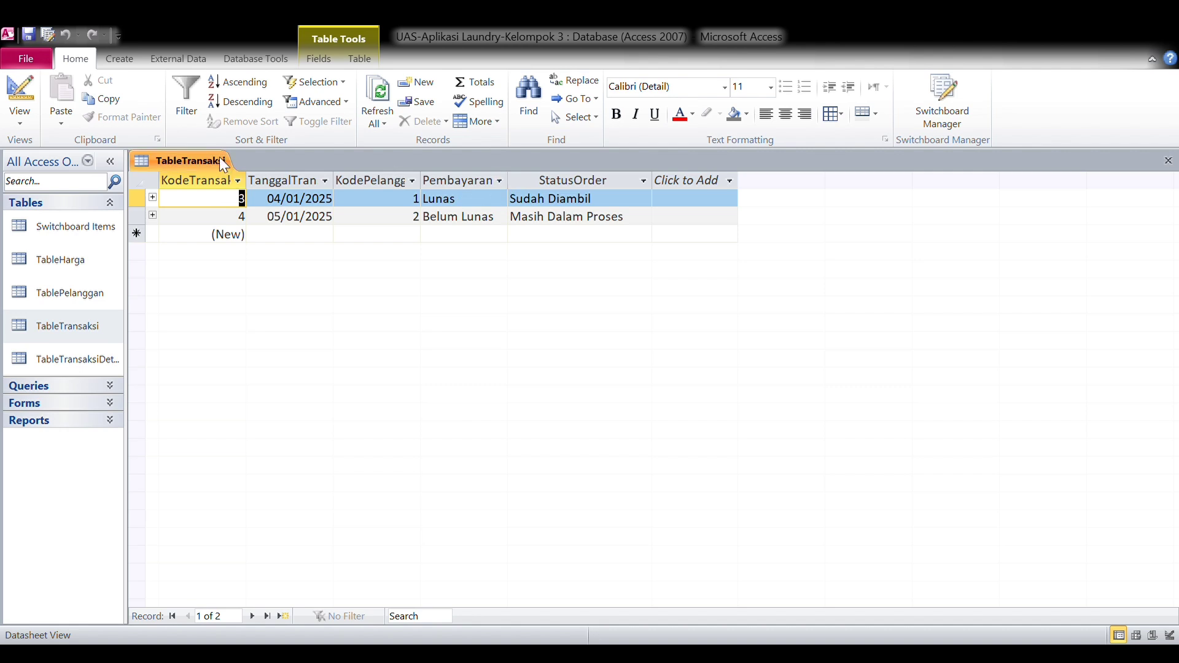
pyautogui.hotkey('ctrl', '.')
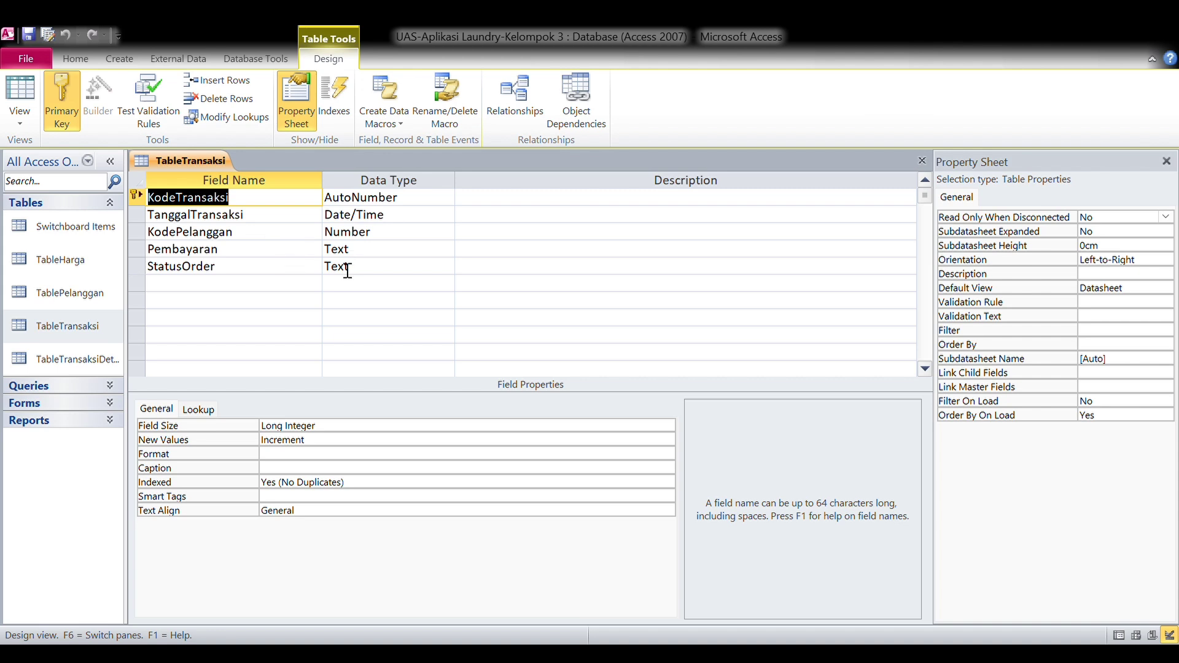
# Inspect TableTransaksiDetail's records and design, then close all designs and collapse Tables.
pyautogui.doubleClick(97, 354)
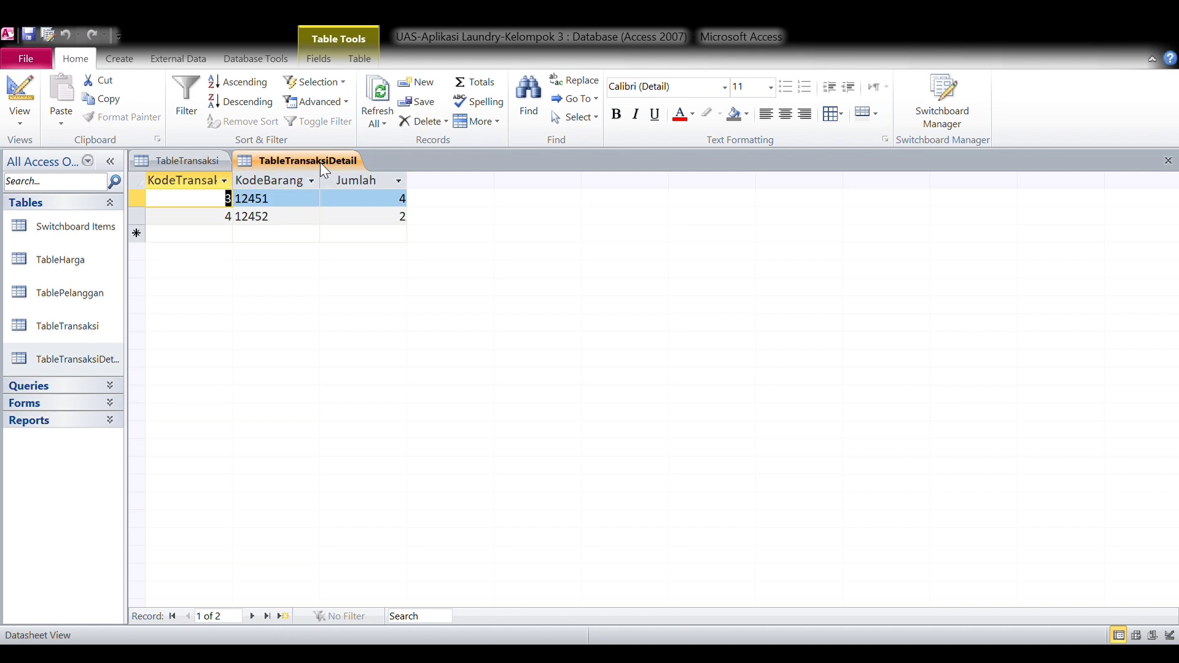
pyautogui.hotkey('ctrl', '.')
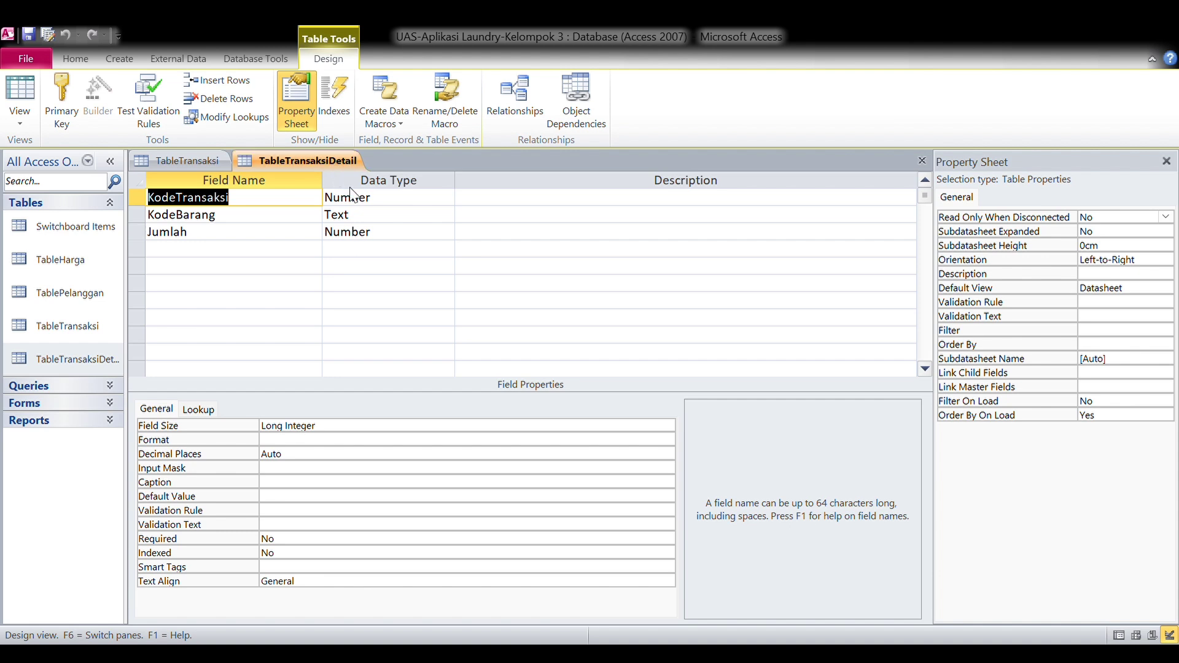
pyautogui.hotkey('ctrl', 'F4')
pyautogui.hotkey('ctrl', 'F4')
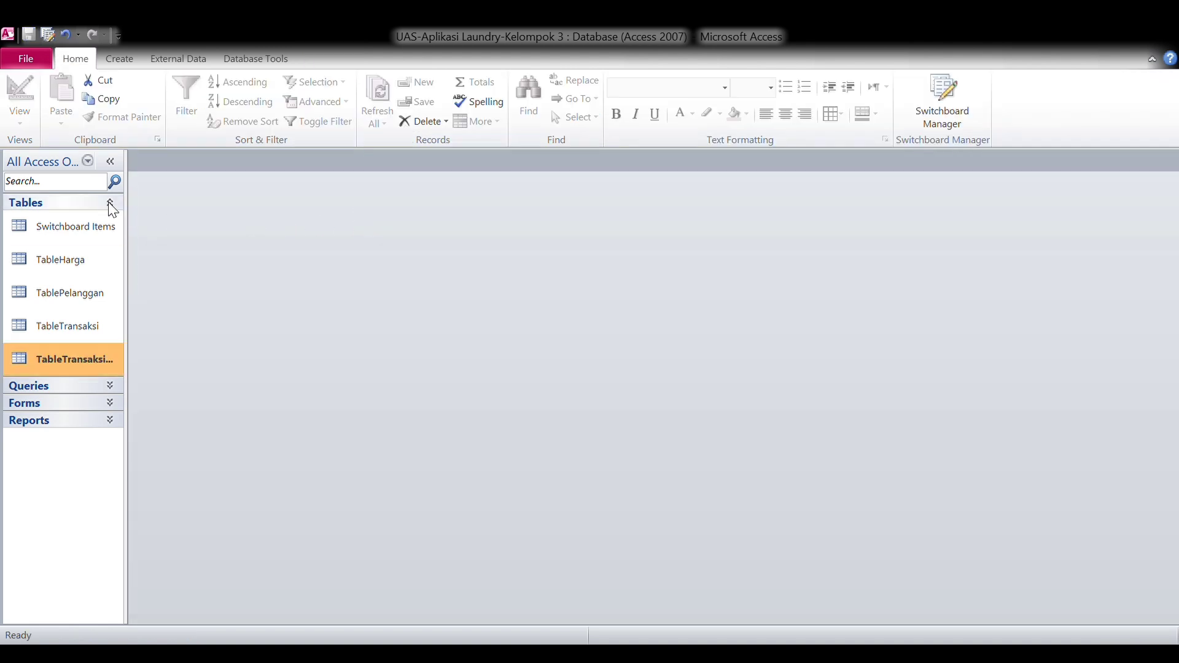
pyautogui.click(110, 203)
# Review the joined-table design of Query Laporan, then close it.
pyautogui.click(113, 222)
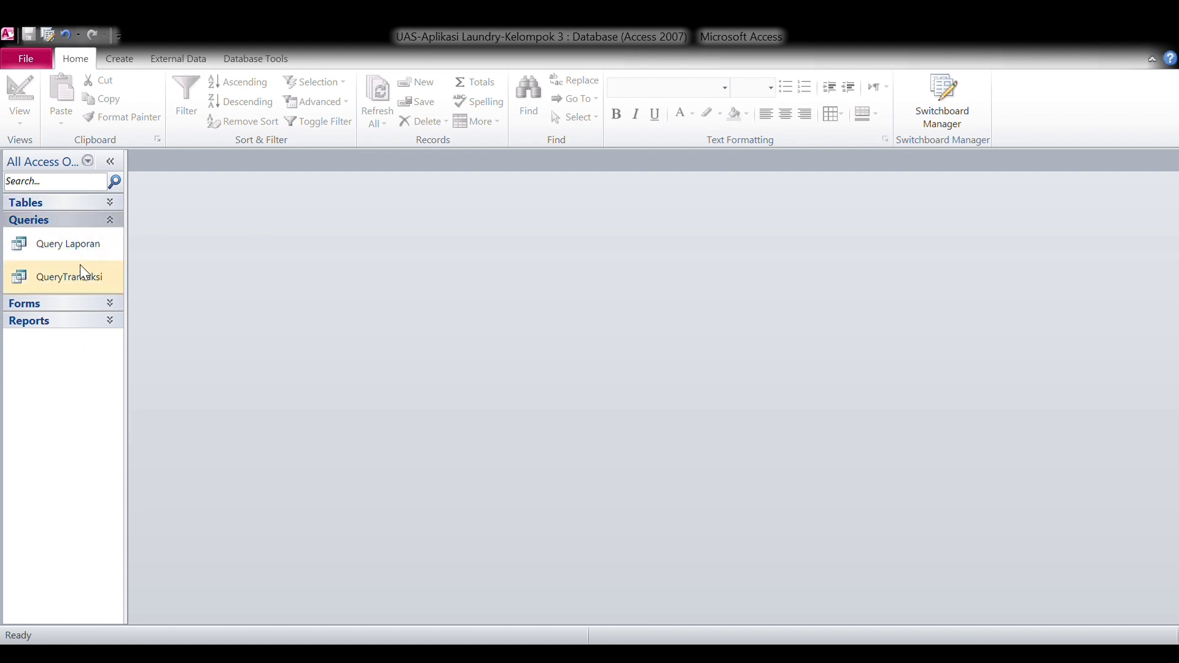
pyautogui.doubleClick(79, 246)
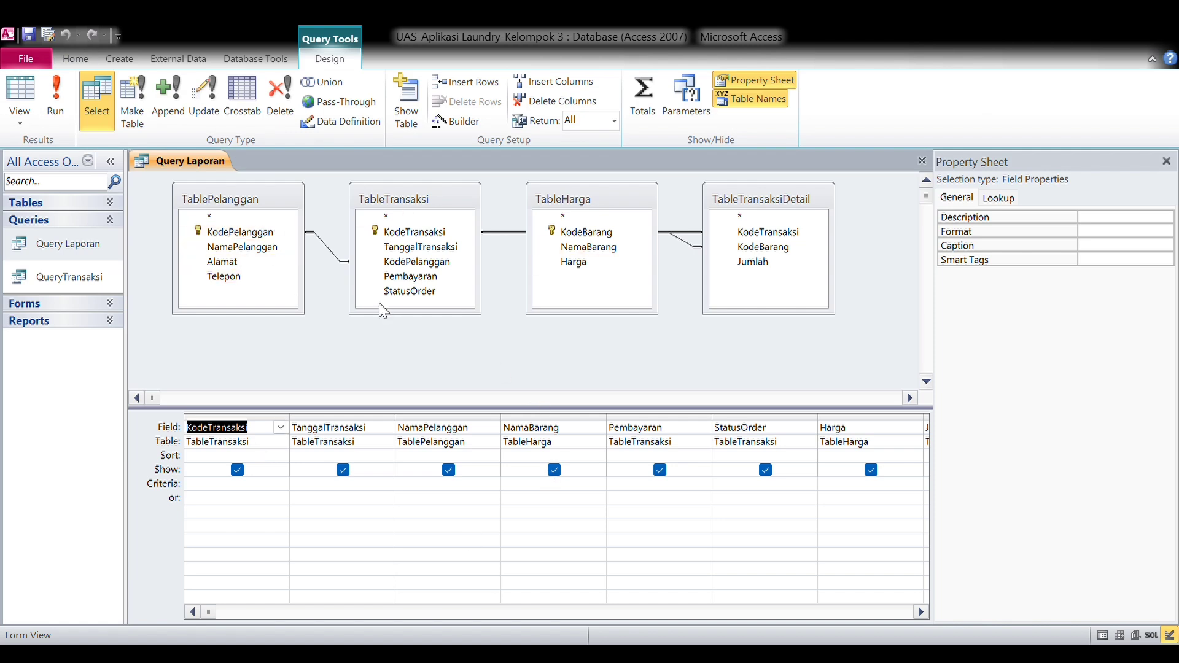
pyautogui.click(167, 161)
pyautogui.hotkey('ctrl', 'w')
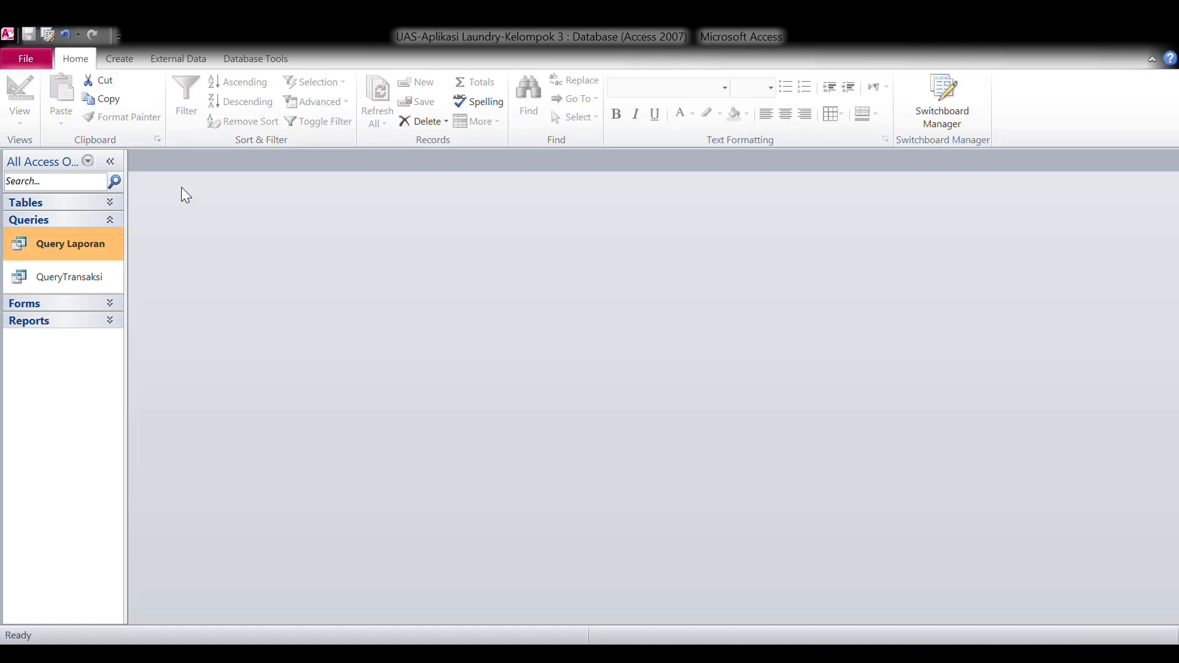
# Check the QueryTransaksi totals, close it and collapse the Queries list.
pyautogui.doubleClick(94, 276)
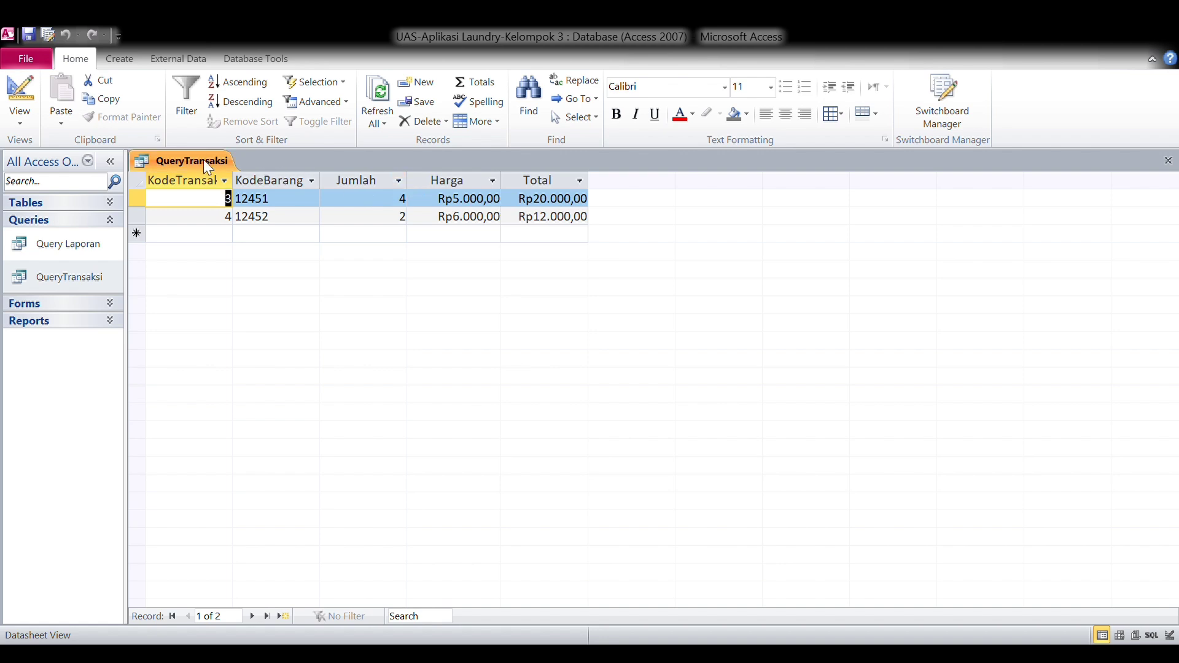
pyautogui.hotkey('ctrl', 'w')
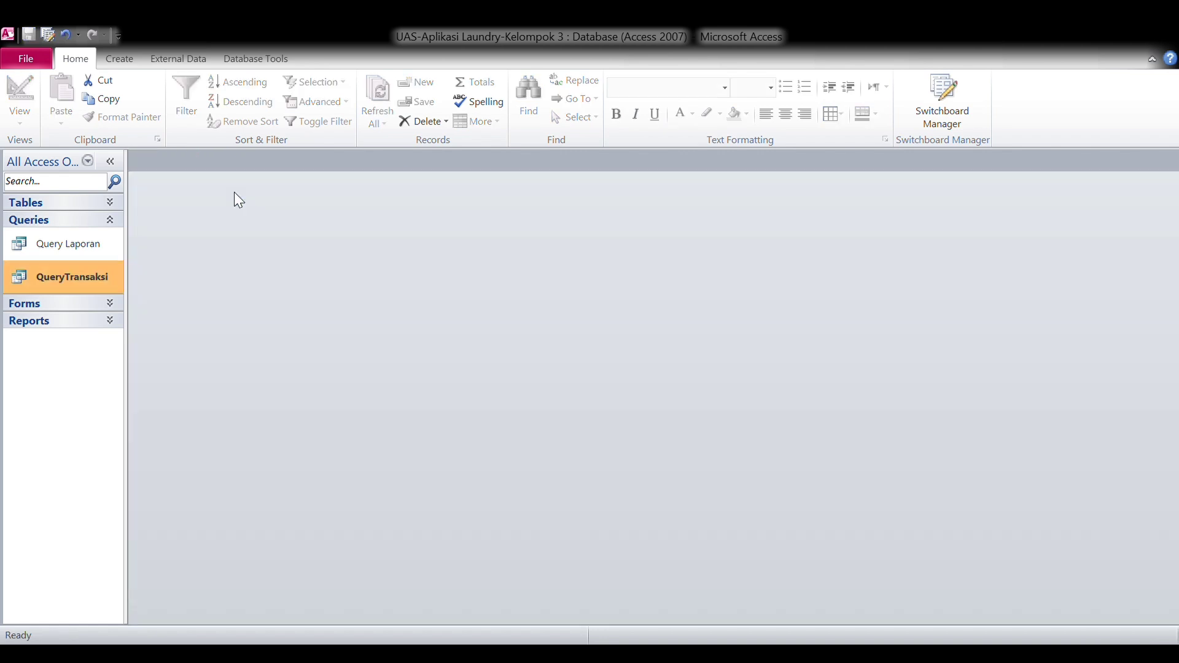
pyautogui.click(111, 219)
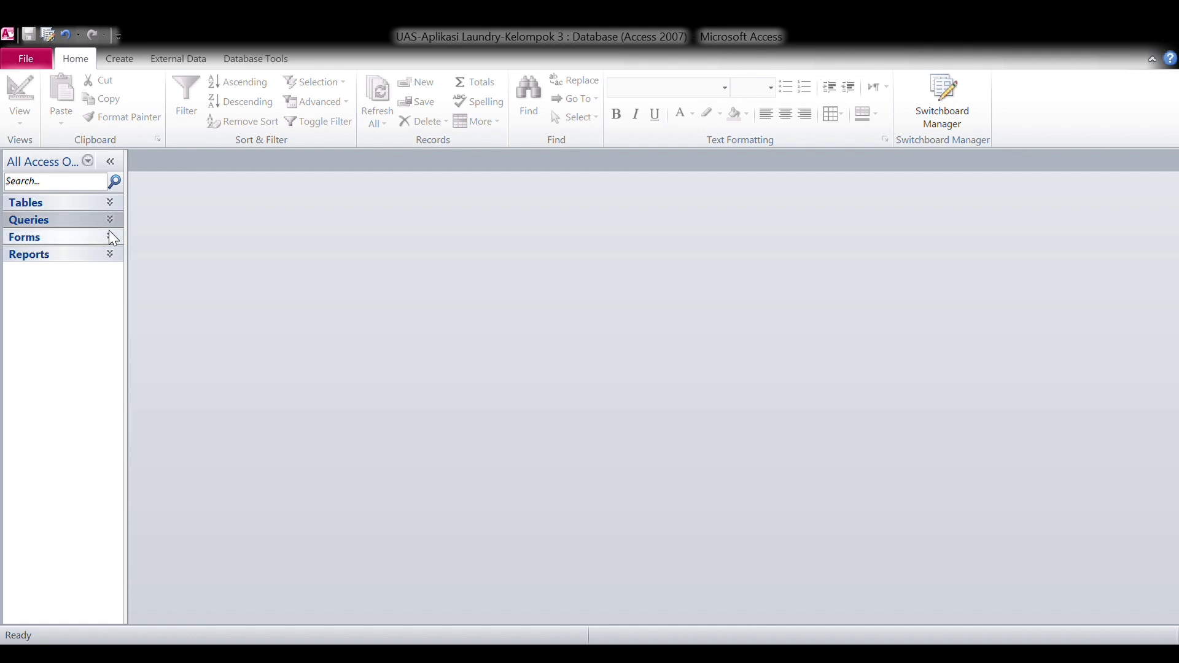
# Open the Switchboard form and launch Form Aplikasi E-Laundry, showing customer record 1.
pyautogui.click(113, 238)
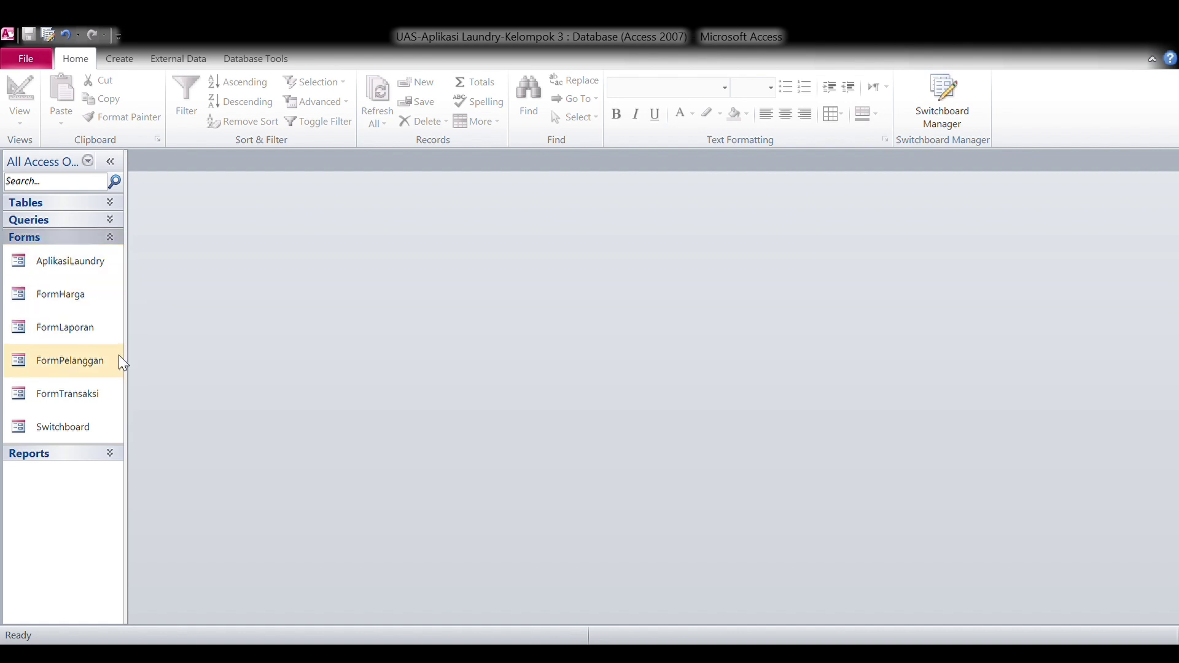
pyautogui.doubleClick(99, 432)
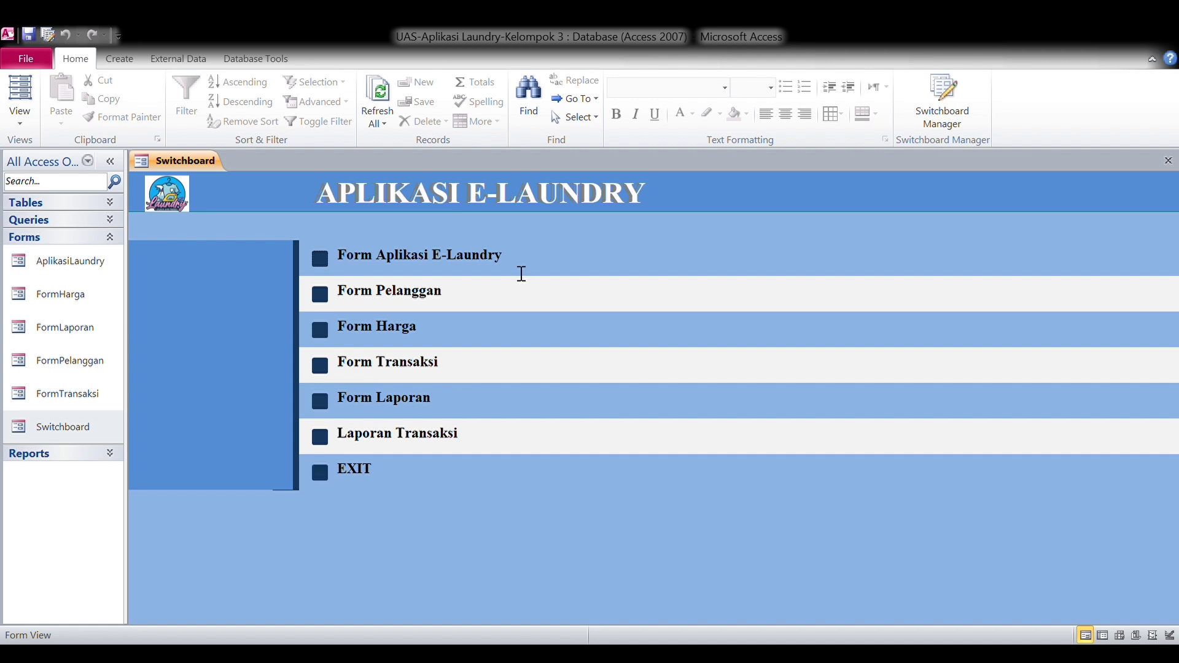
pyautogui.click(331, 263)
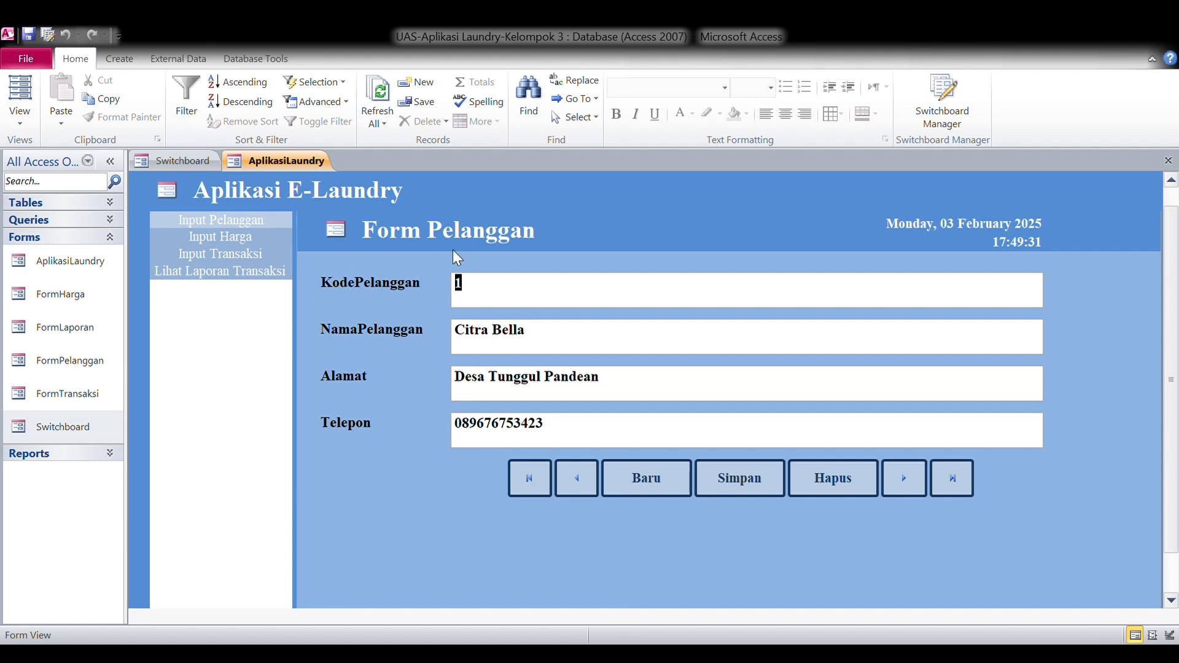
# Browse Input Harga and Input Transaksi, then open Lihat Laporan Transaksi's date-range form.
pyautogui.click(282, 235)
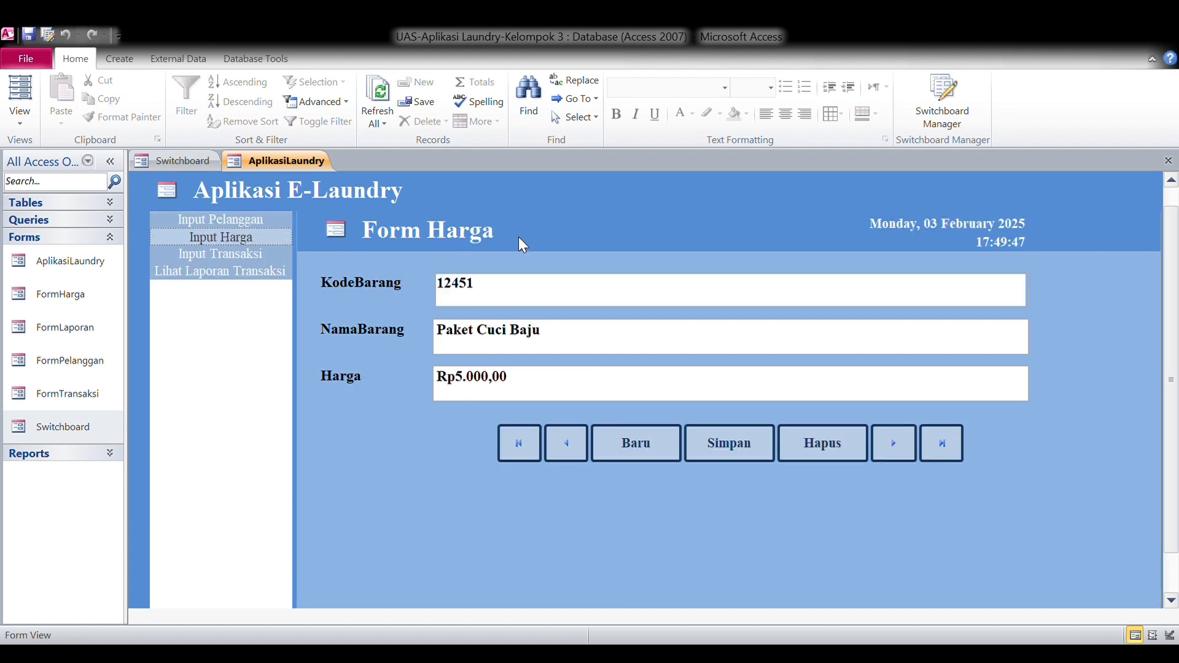
pyautogui.click(280, 254)
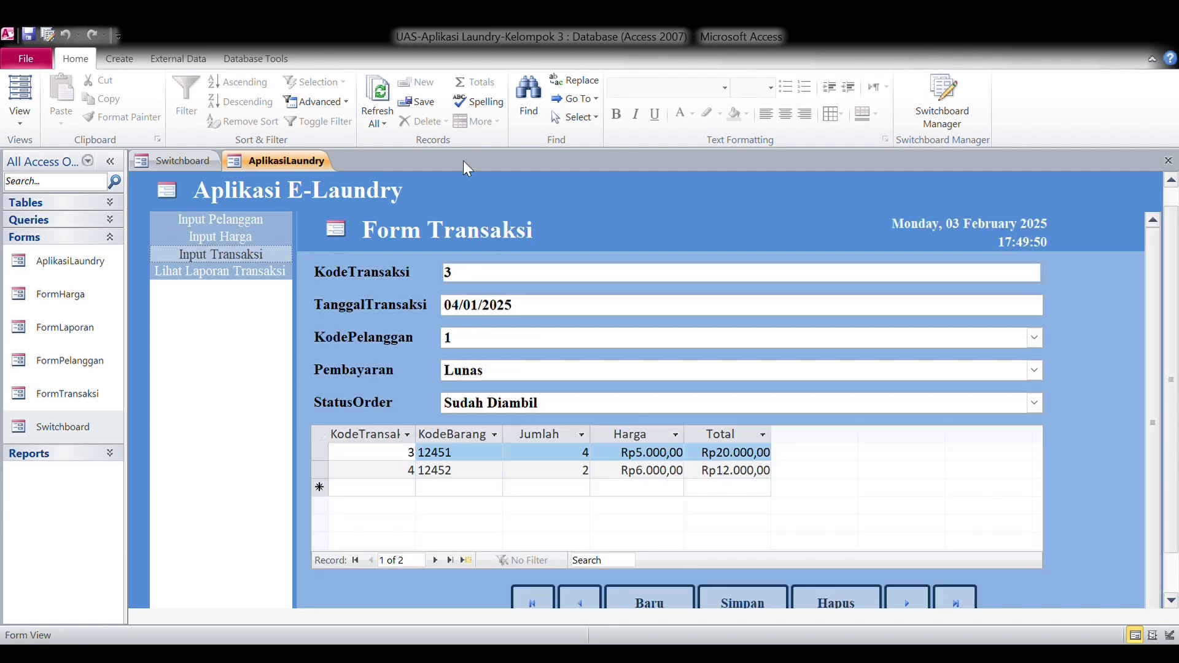
pyautogui.click(250, 272)
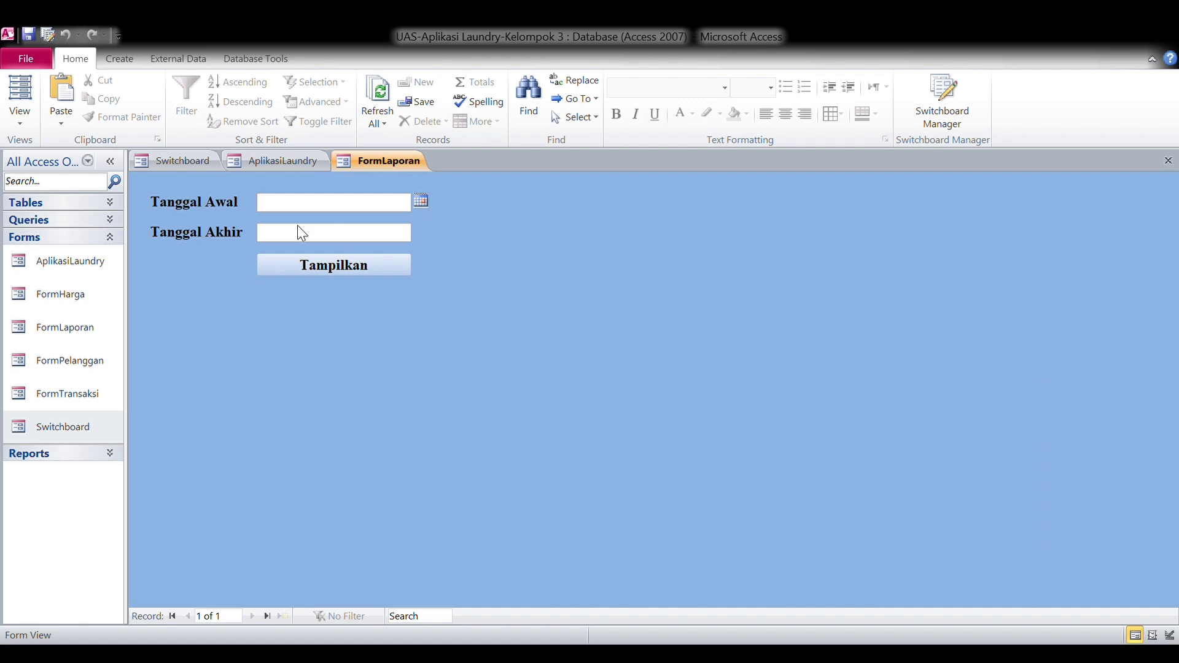
# Show the transaction report for 01/01/2025 to 31/01/2025.
pyautogui.write('01/01/2025')
pyautogui.click(381, 238)
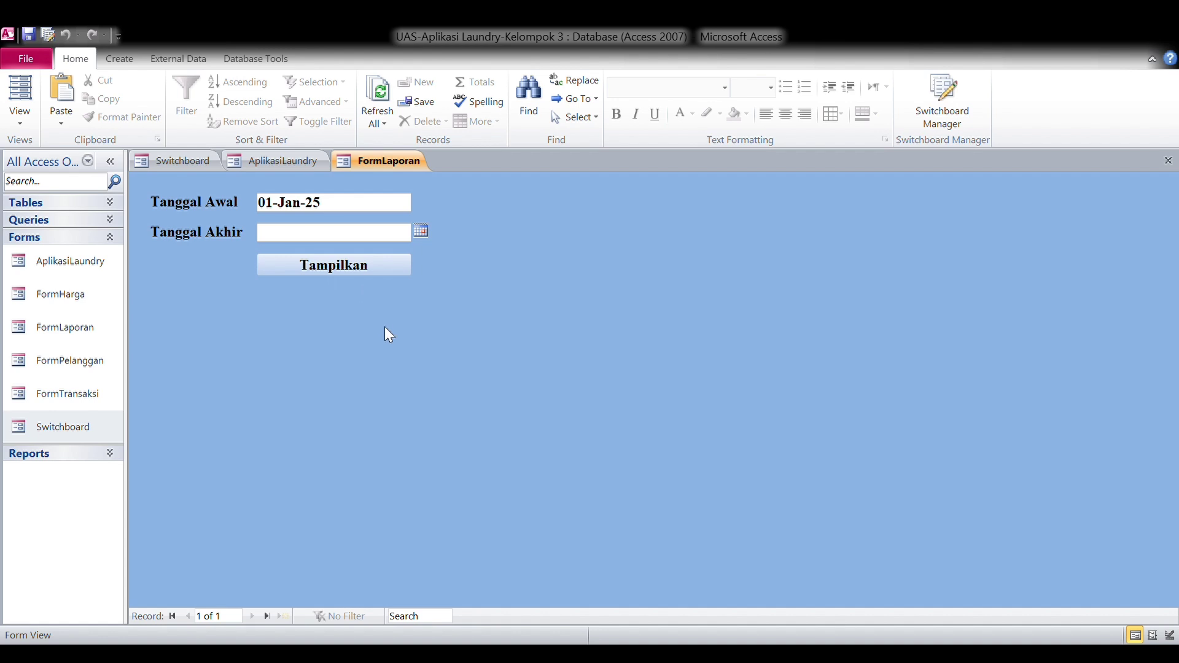
pyautogui.write('31/01/2025')
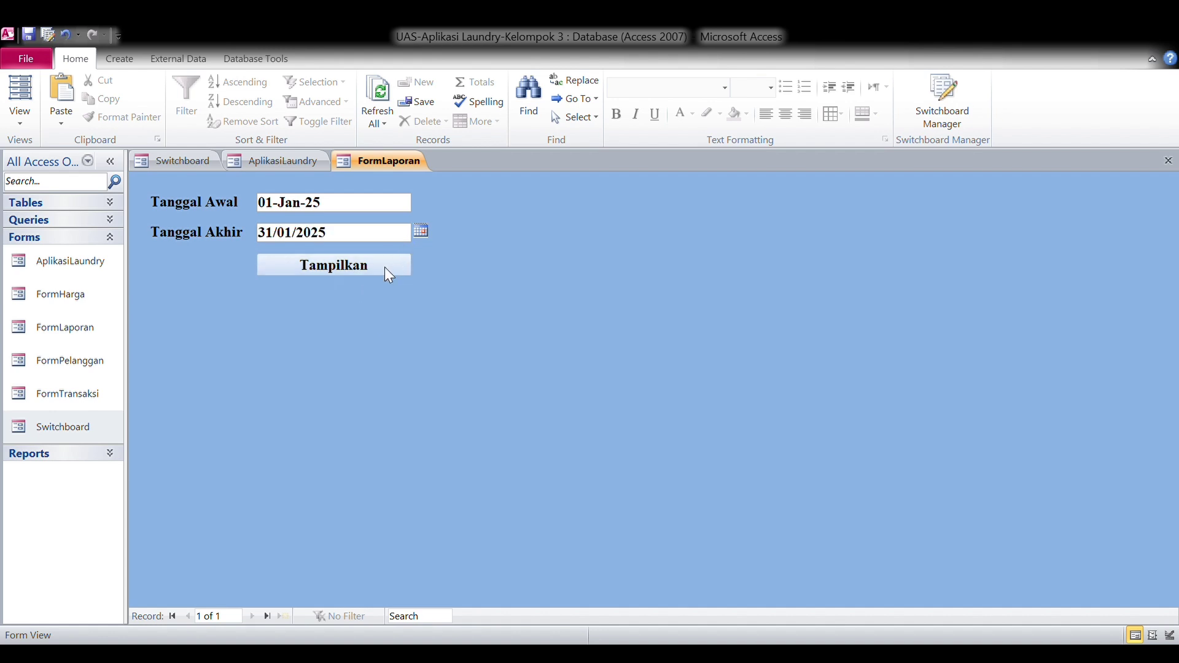
pyautogui.click(385, 267)
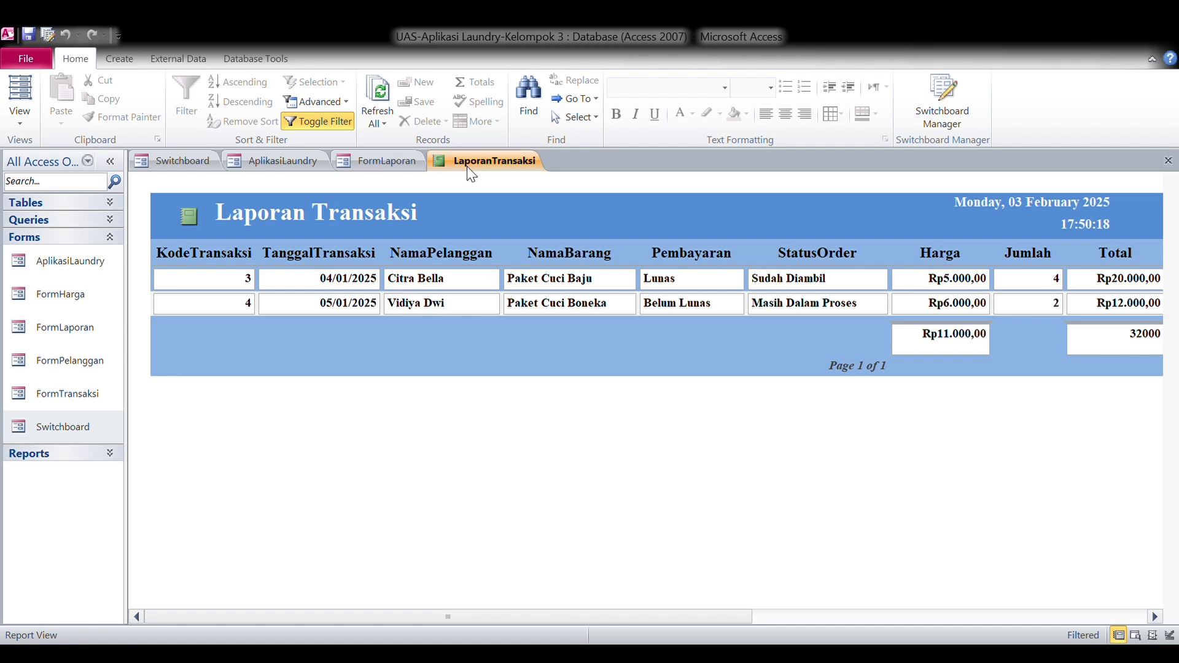
# Close the LaporanTransaksi report, FormLaporan and the AplikasiLaundry form.
pyautogui.middleClick(443, 161)
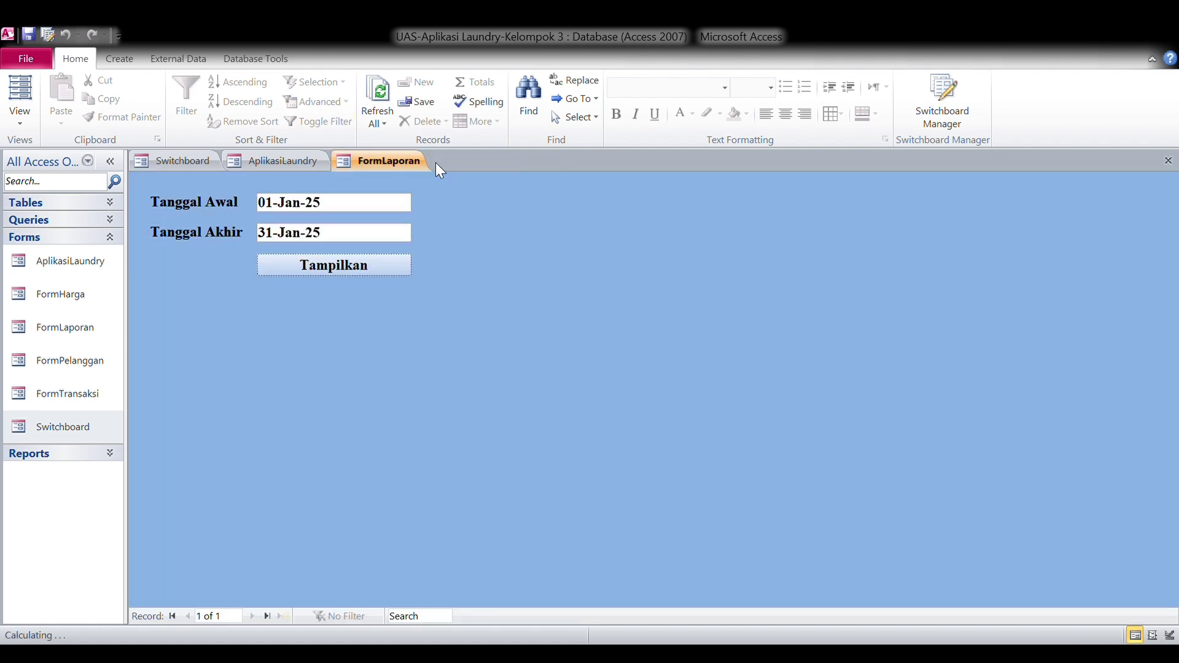
pyautogui.middleClick(418, 162)
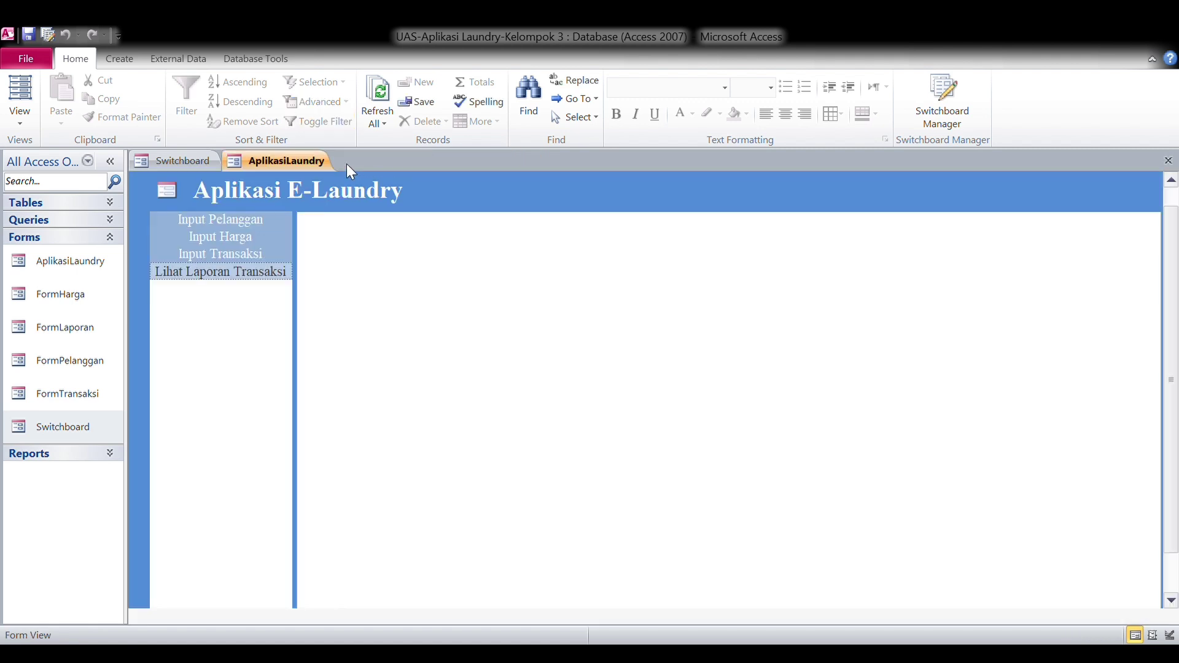
pyautogui.click(270, 219)
pyautogui.middleClick(280, 158)
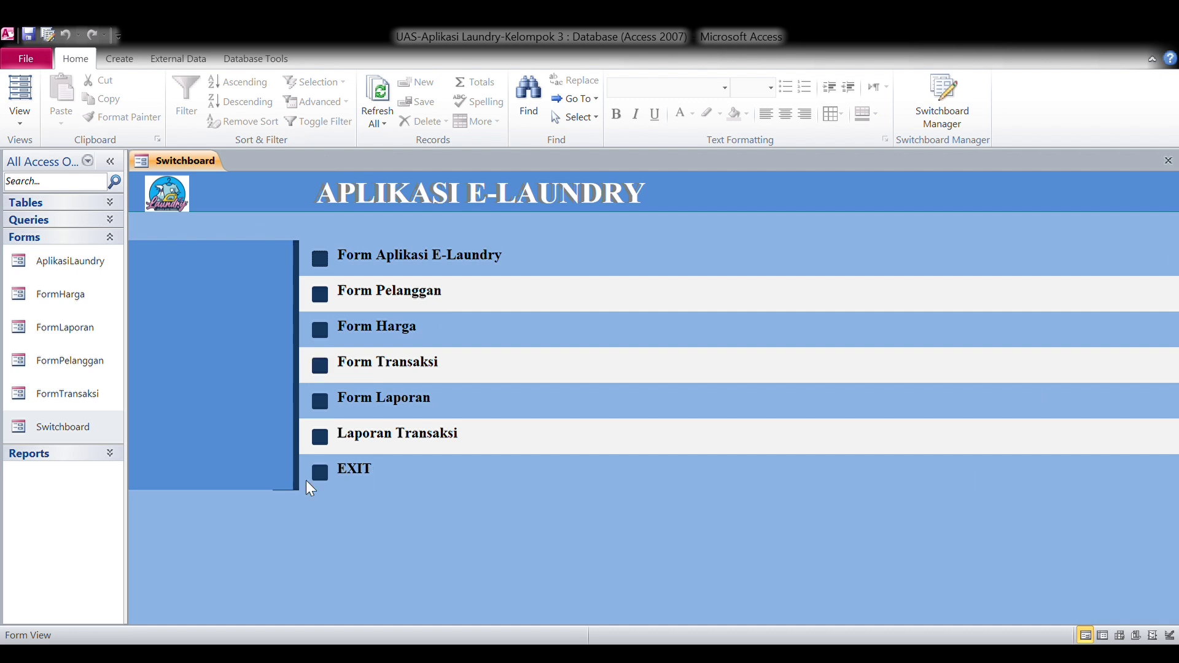
# Open the LaporanTransaksi report from the Reports list.
pyautogui.click(111, 237)
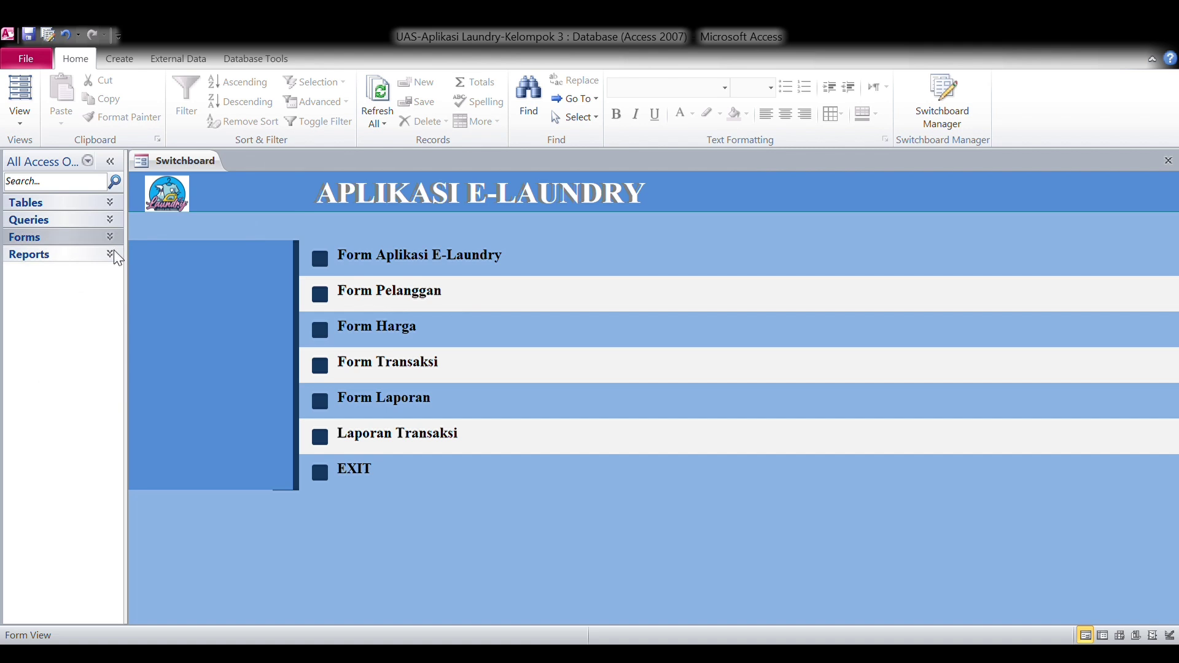
pyautogui.click(111, 254)
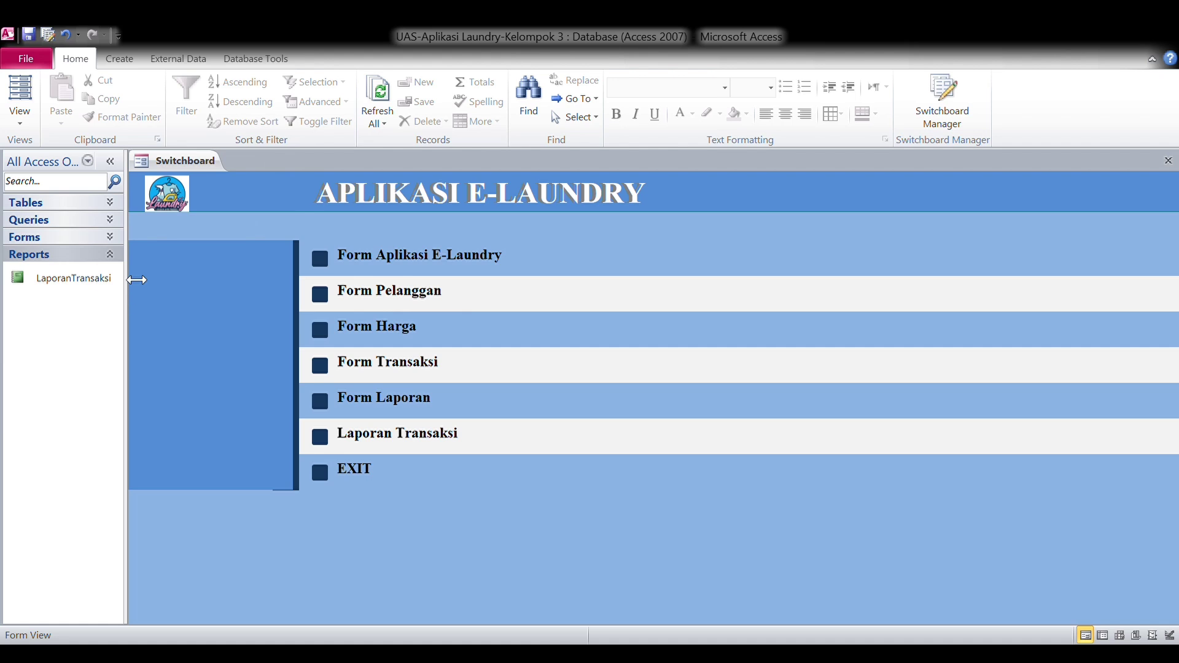
pyautogui.doubleClick(109, 277)
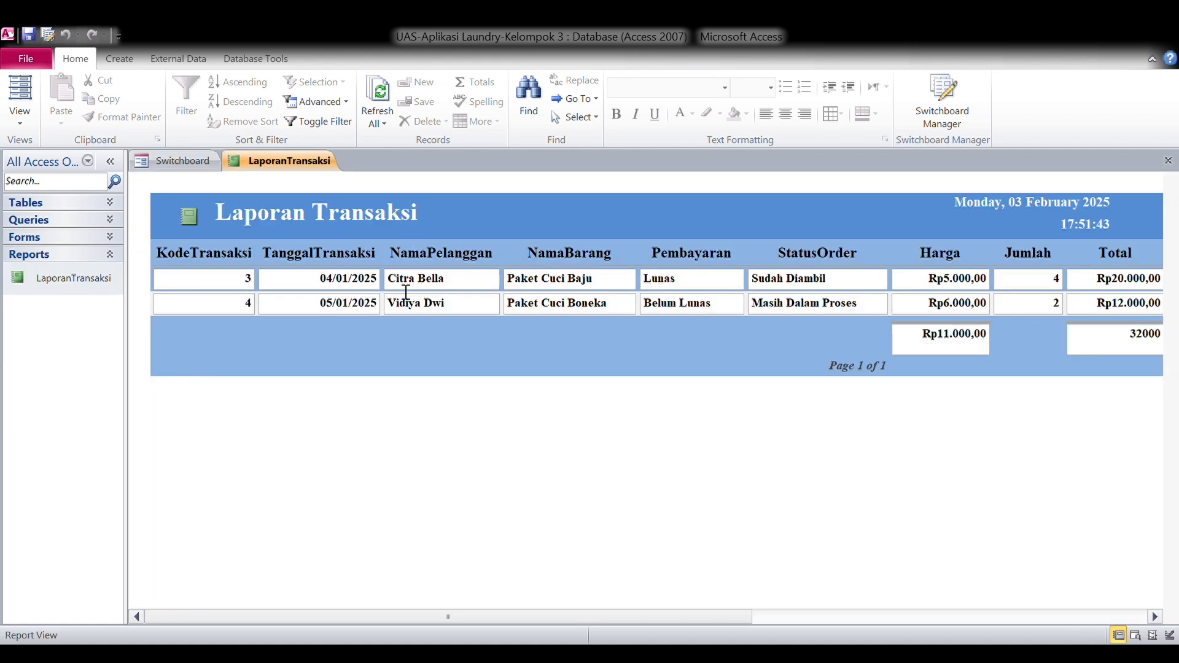
pyautogui.click(118, 257)
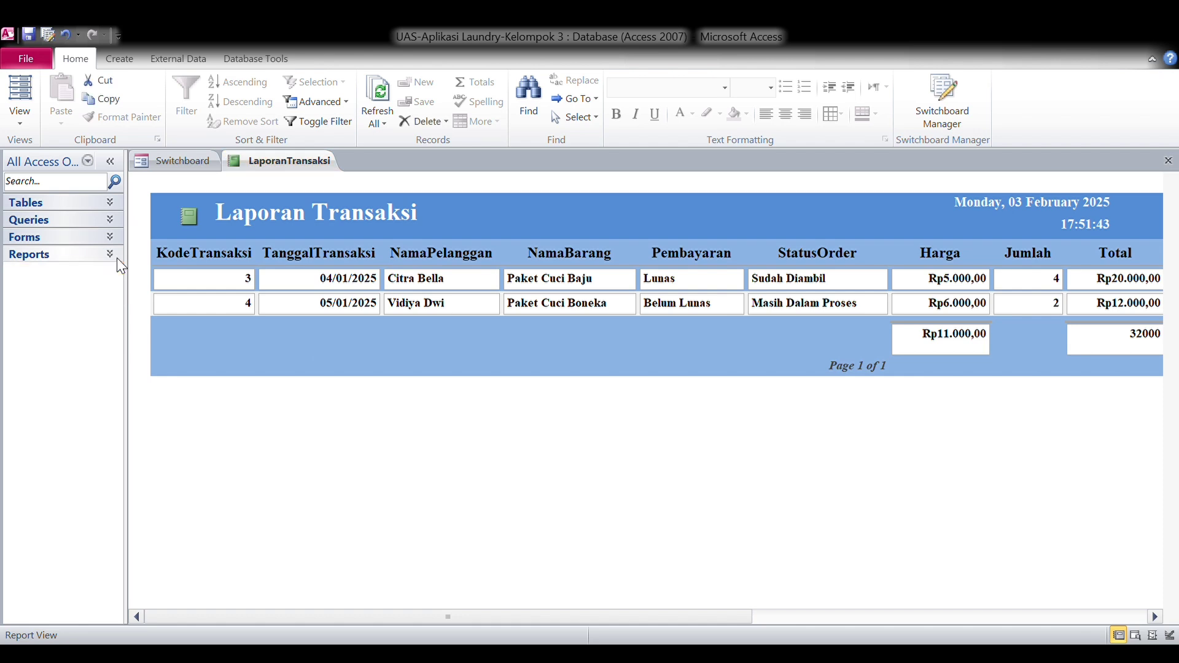
# Close all open tabs and show the forms list again.
pyautogui.rightClick(251, 164)
pyautogui.click(264, 216)
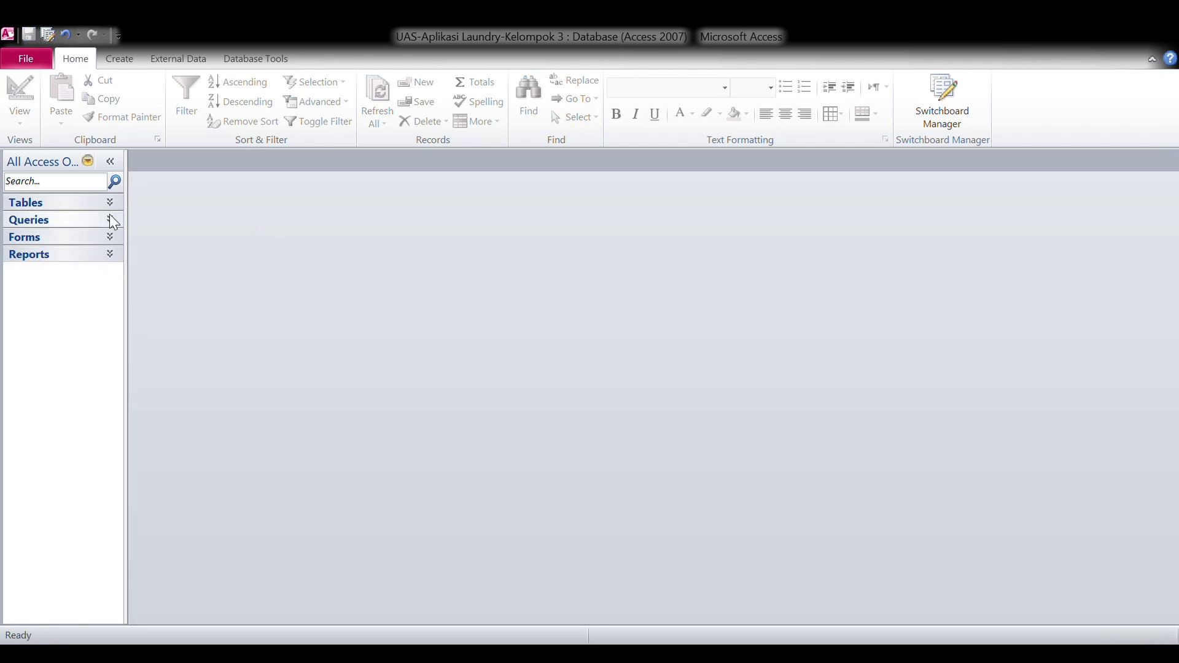
pyautogui.click(109, 239)
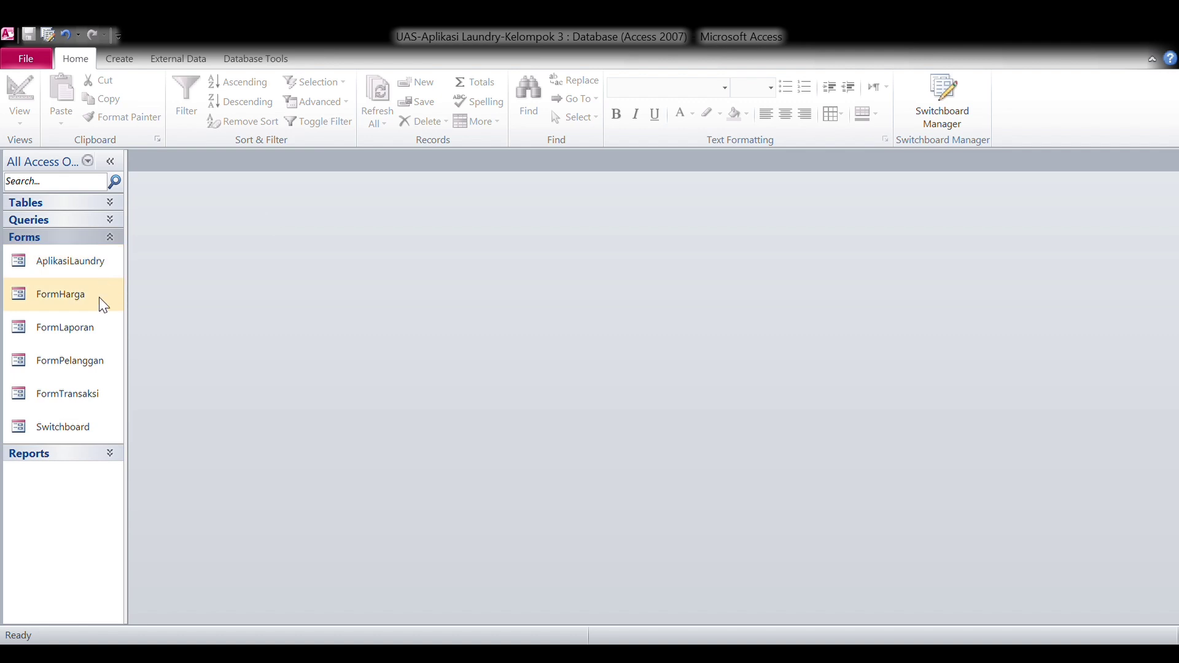
# Reopen the Switchboard form and open Form Pelanggan at customer record 1 of 2.
pyautogui.click(80, 413)
pyautogui.doubleClick(79, 415)
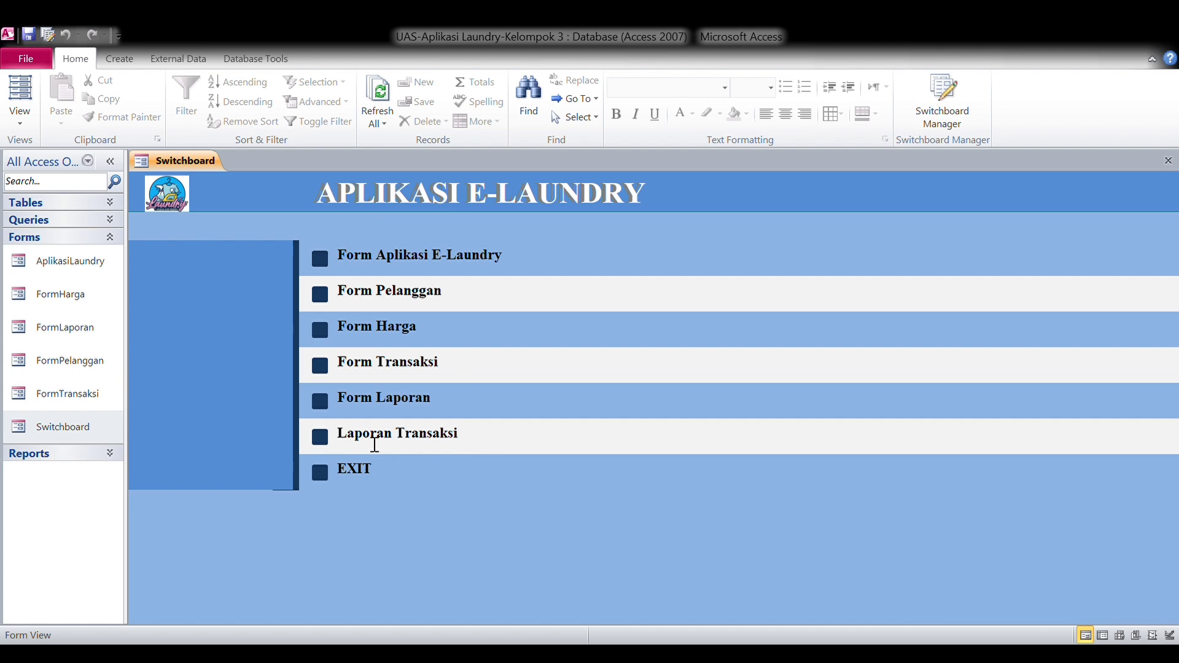
pyautogui.click(320, 296)
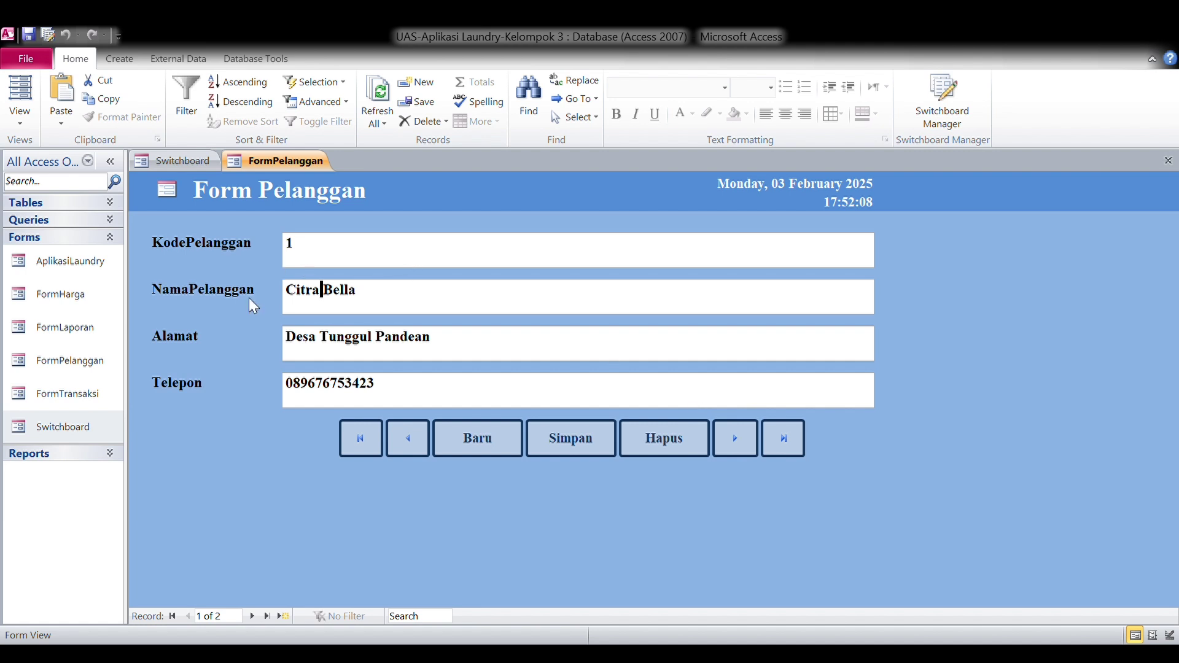
# Start a new customer record and enter the customer's full name.
pyautogui.click(739, 444)
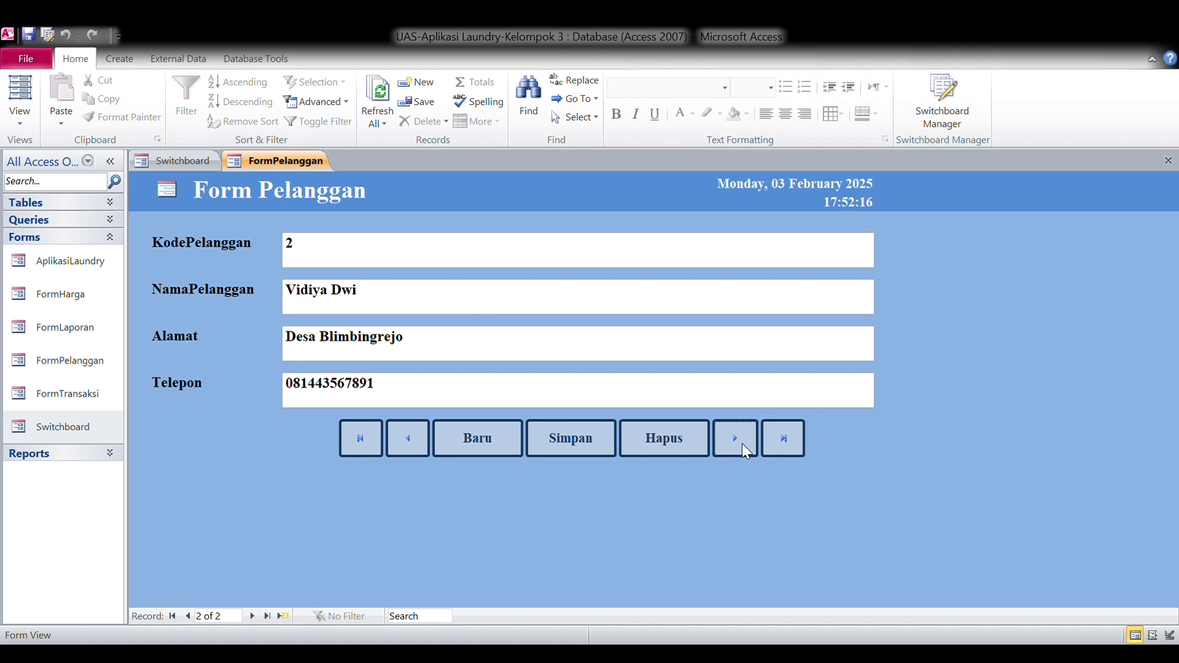
pyautogui.click(742, 444)
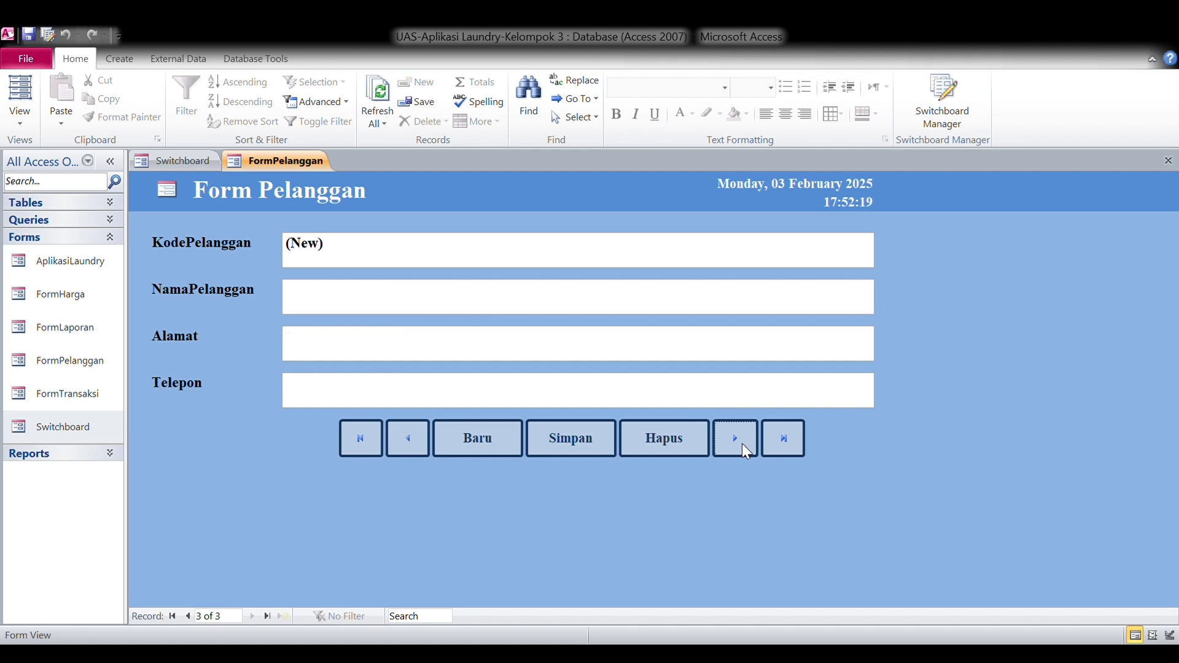
pyautogui.click(467, 432)
pyautogui.click(466, 312)
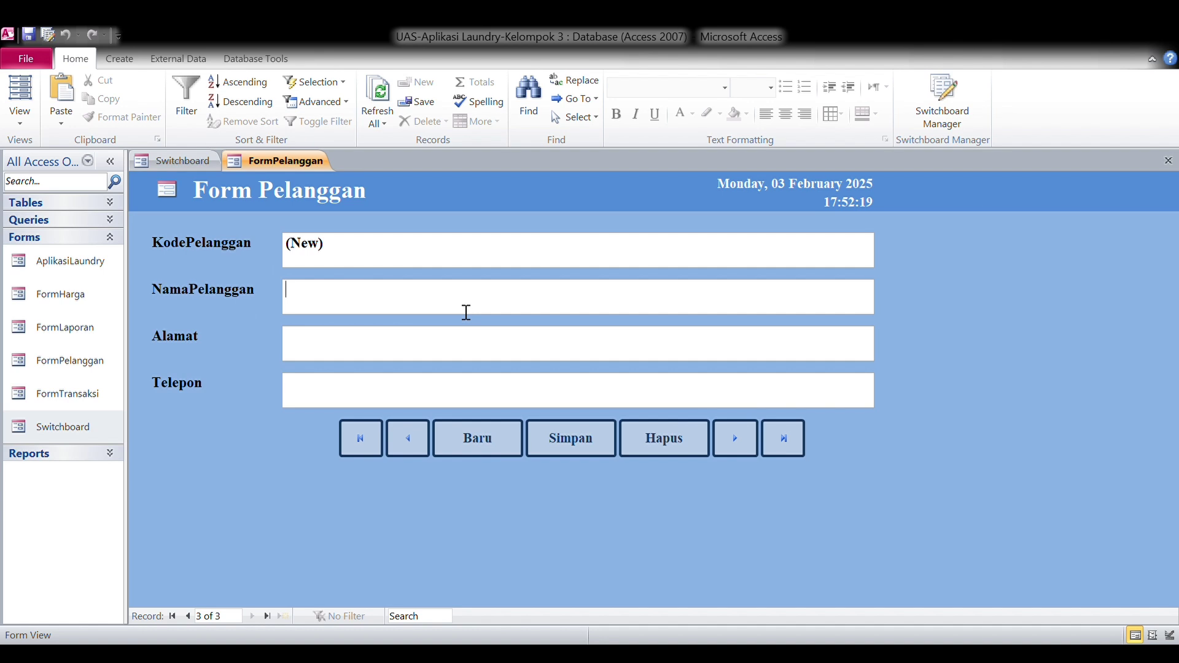
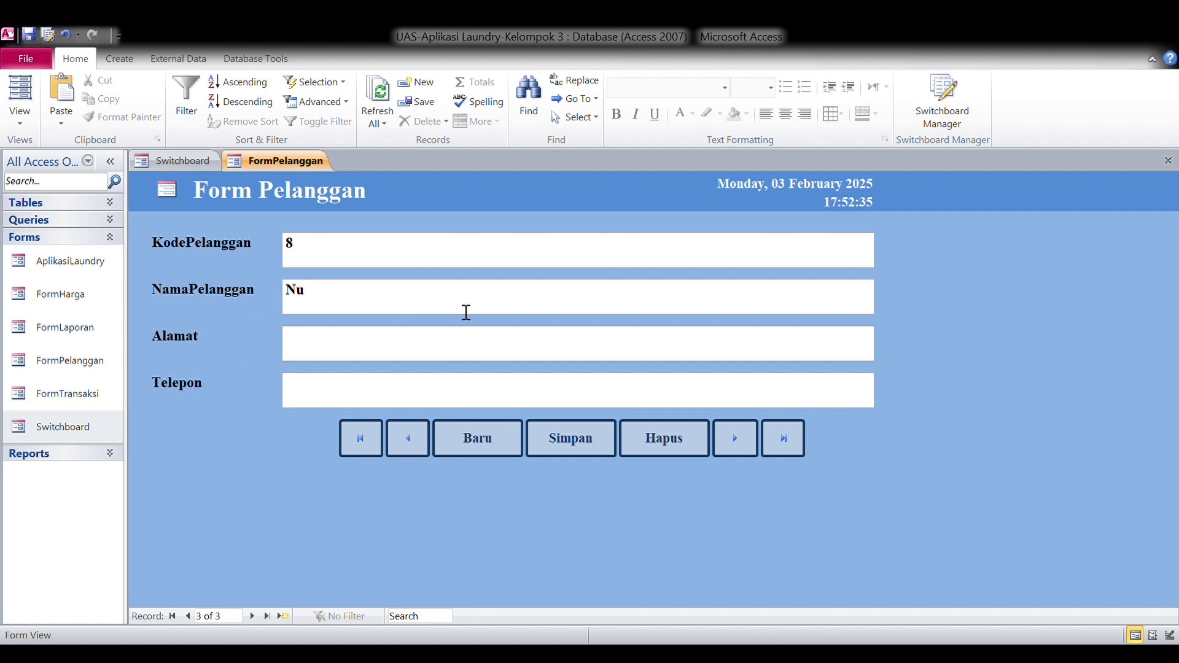
# Fill in the customer's address and phone number.
pyautogui.click(430, 355)
pyautogui.press('capslock')
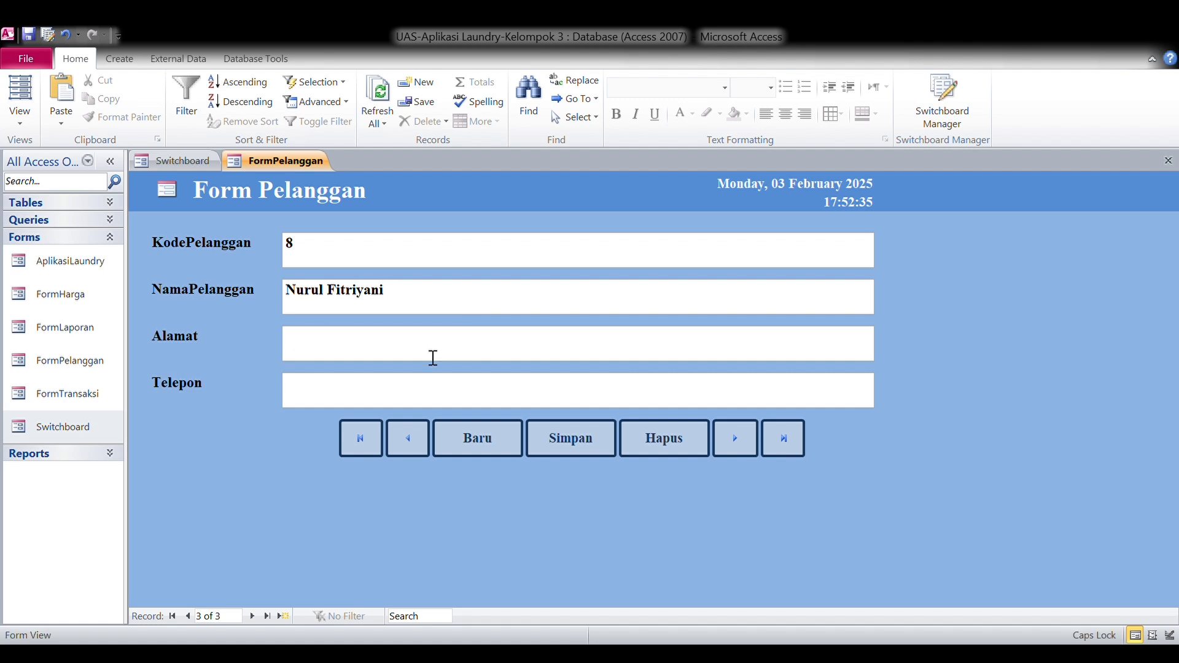
pyautogui.press('capslock')
pyautogui.write('d')
pyautogui.press('BackSpace')
pyautogui.write('Desa')
pyautogui.press('capslock')
pyautogui.write('G')
pyautogui.press('capslock')
pyautogui.write('emiring')
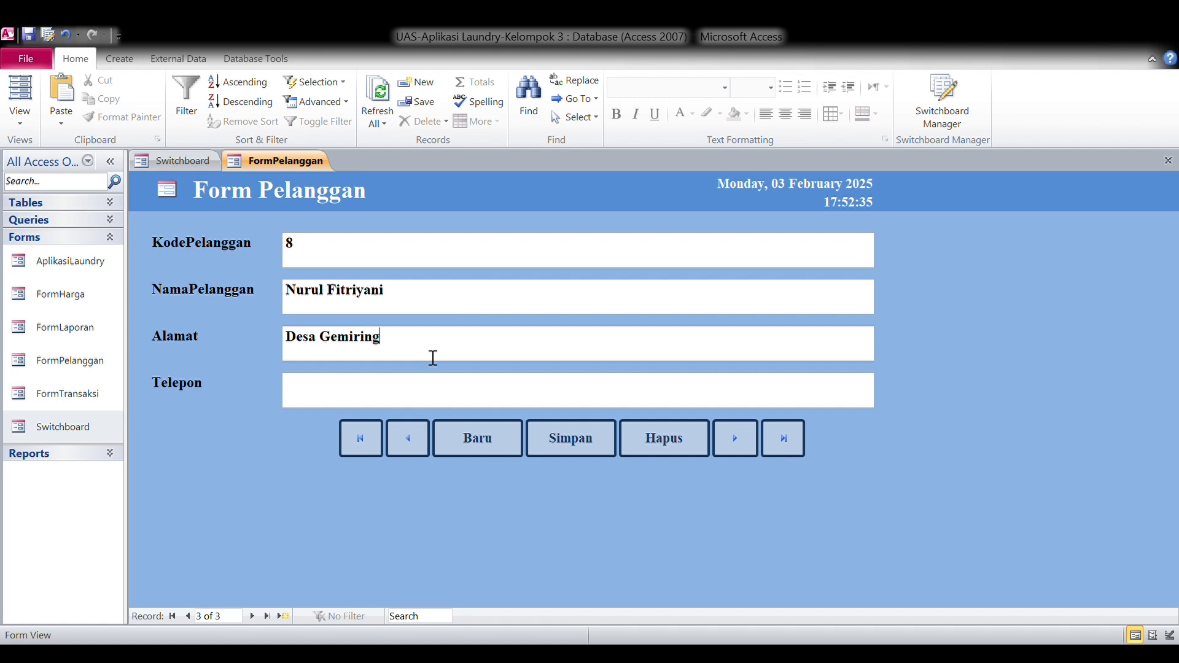
pyautogui.press('capslock')
pyautogui.write('L')
pyautogui.press('capslock')
pyautogui.write('or')
pyautogui.click(417, 394)
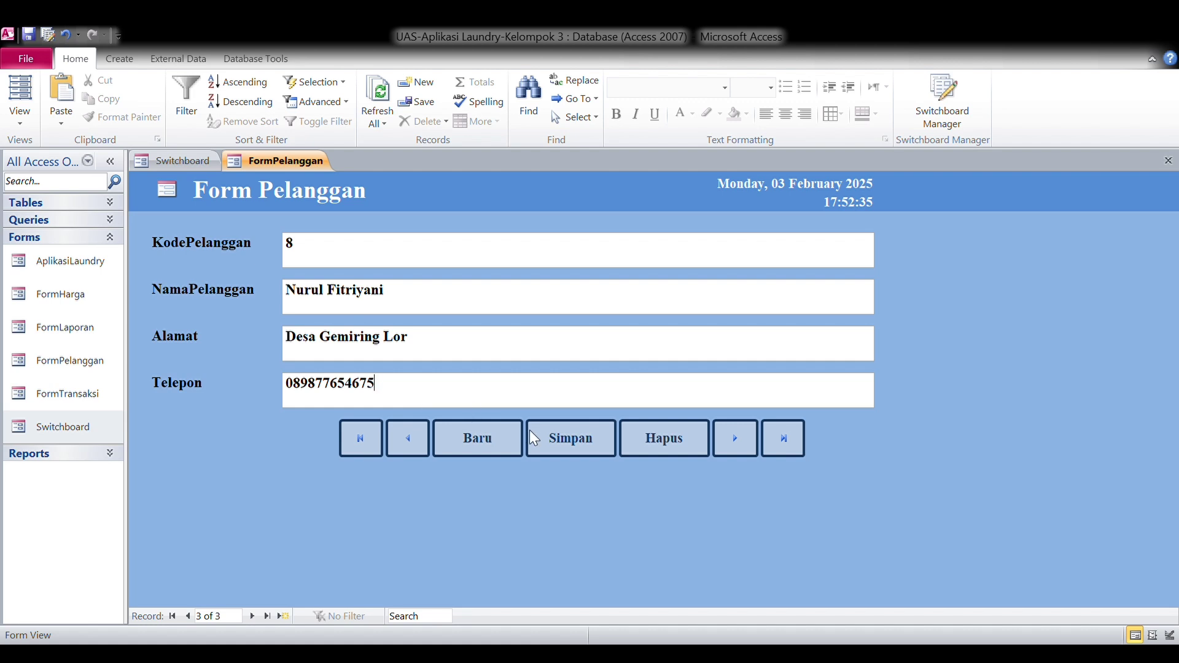
# Save the customer, refresh, confirm it as record 3 and close FormPelanggan.
pyautogui.click(559, 439)
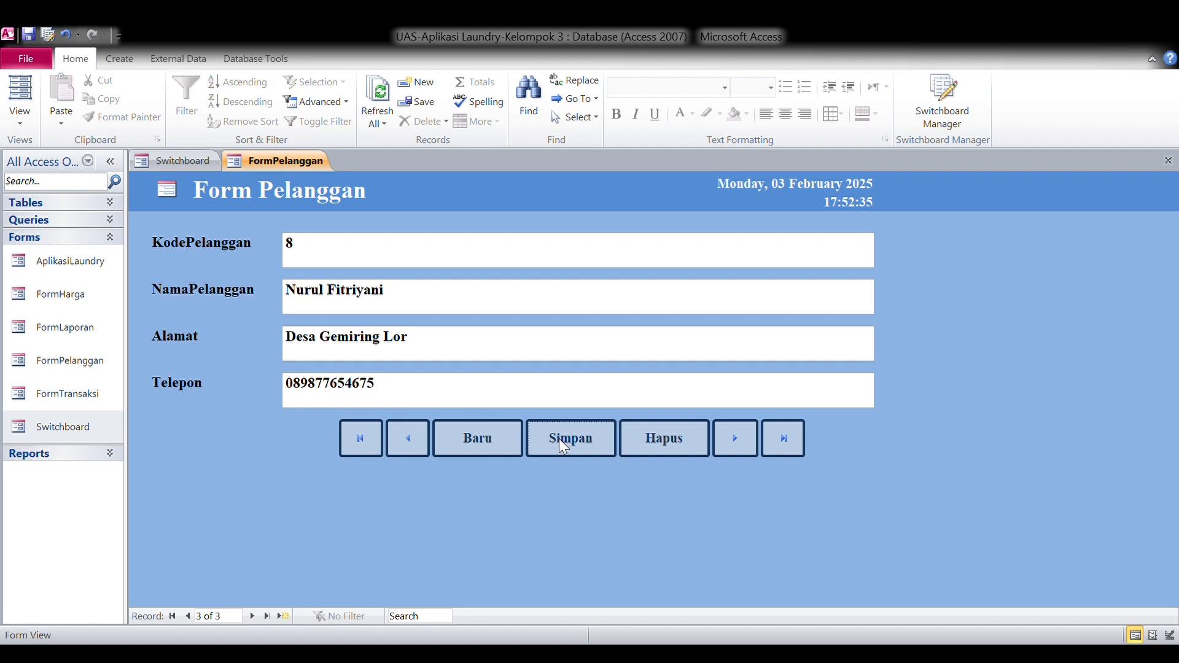
pyautogui.click(391, 120)
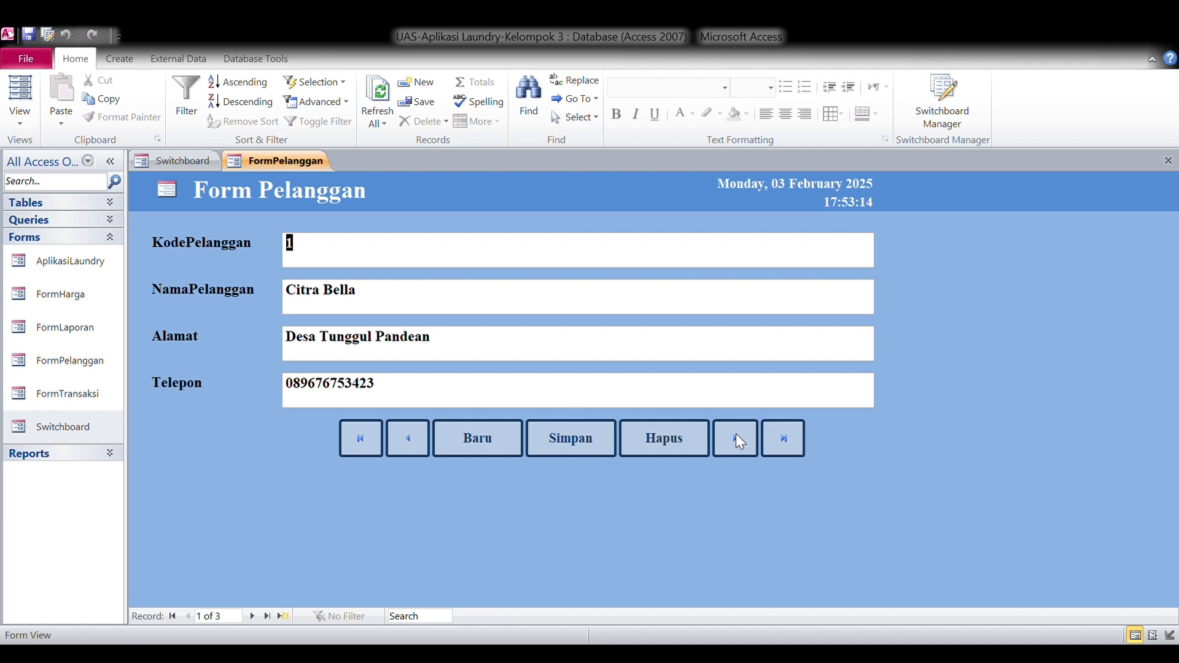
pyautogui.click(736, 438)
pyautogui.click(736, 438)
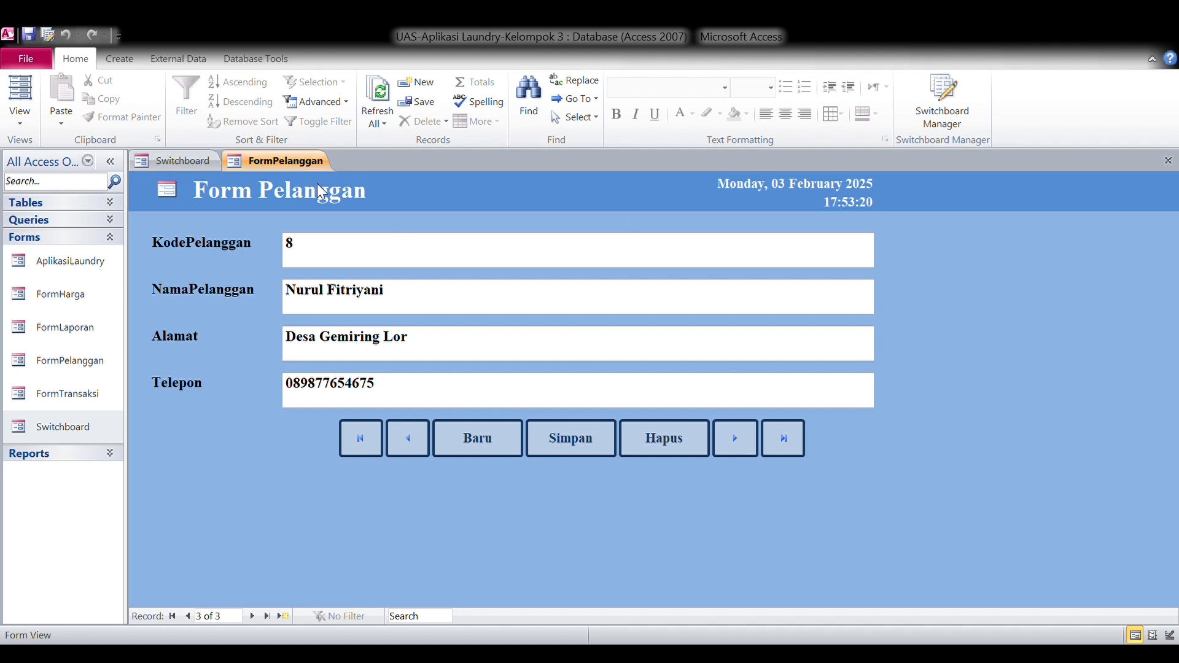
pyautogui.hotkey('ctrl', 'w')
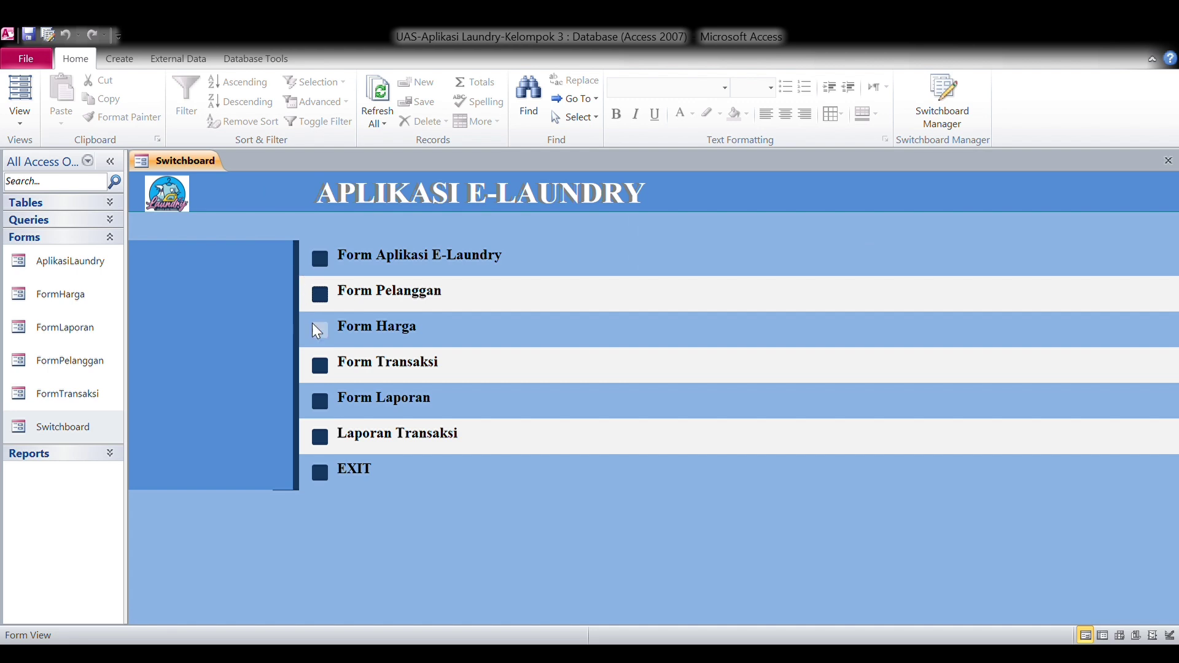
# Open Form Harga, start a new item and enter KodeBarang 12453.
pyautogui.click(313, 324)
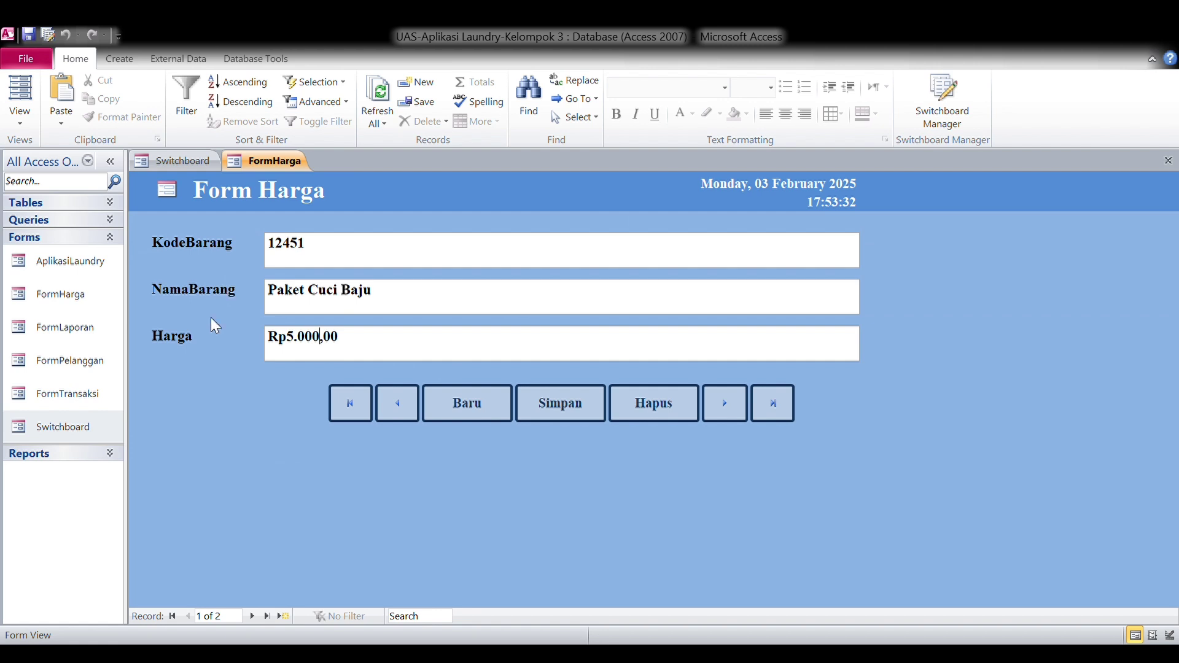
pyautogui.click(721, 401)
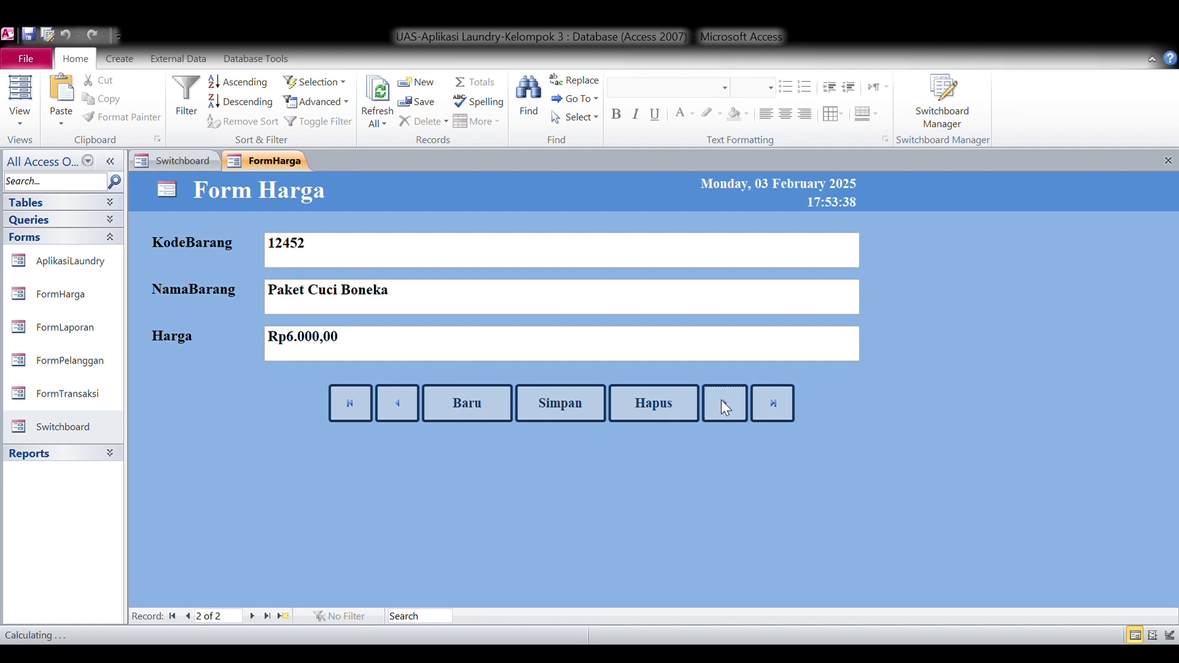
pyautogui.click(722, 401)
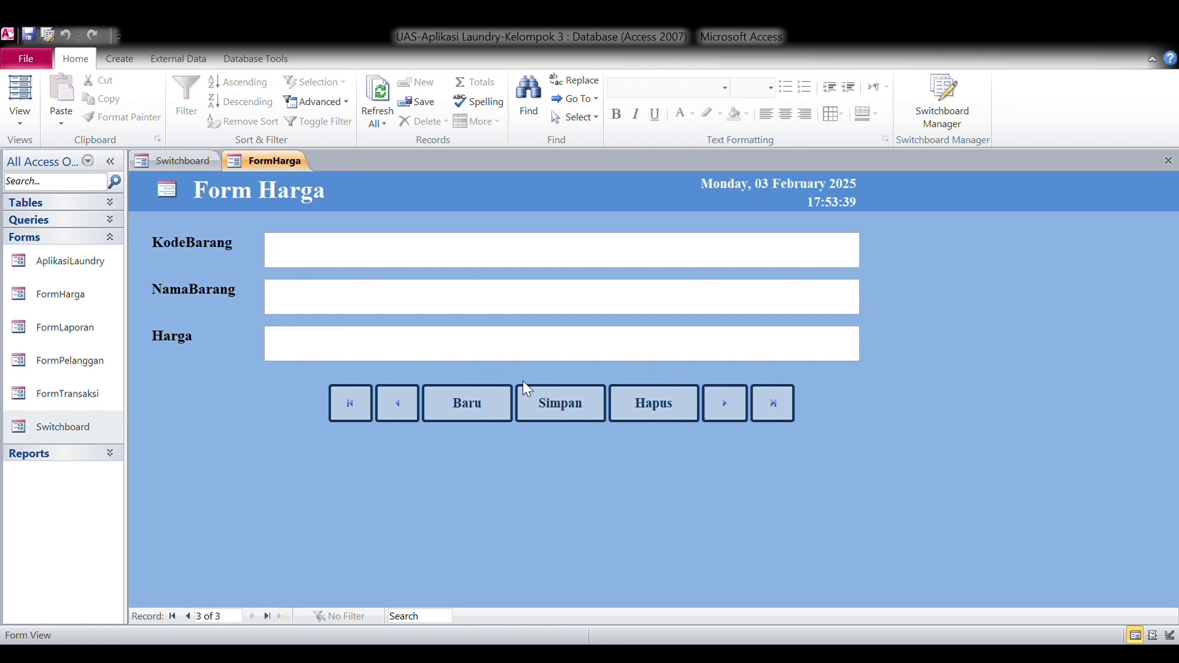
pyautogui.click(480, 403)
pyautogui.click(389, 274)
pyautogui.write('12')
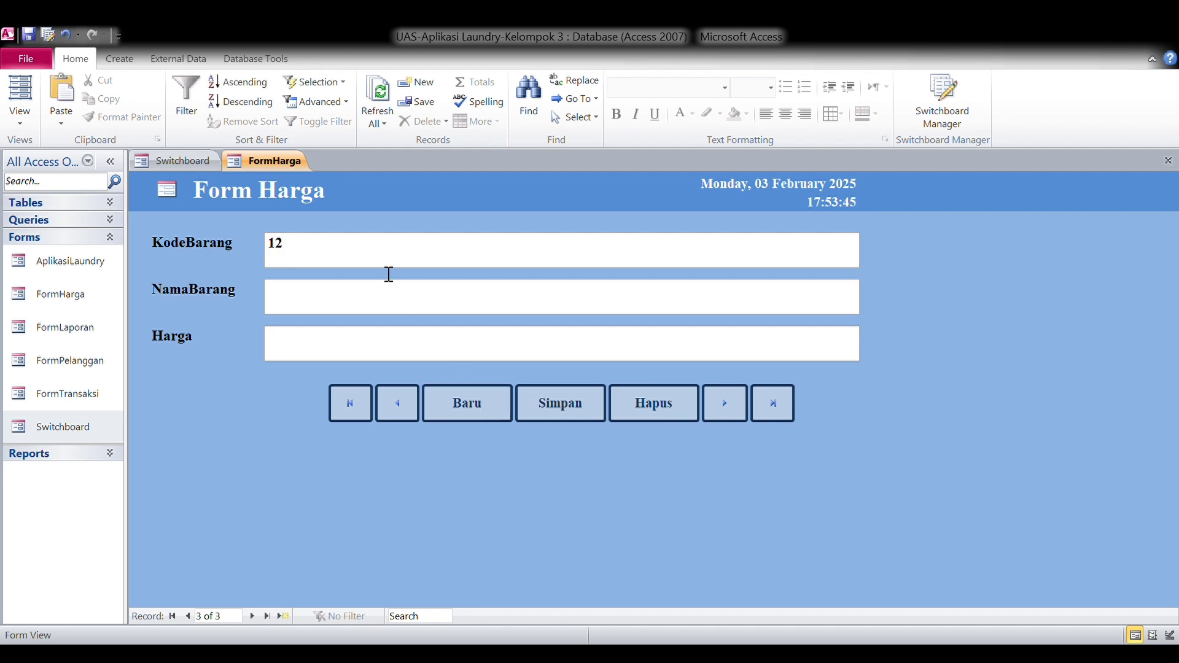
pyautogui.write('43')
pyautogui.press('BackSpace')
pyautogui.write('53')
# Enter 'Paket Cuci Baju dan Setrika' priced 9000, save, refresh and view record 3.
pyautogui.write('Paket')
pyautogui.write(' Cuci ')
pyautogui.write('Baj')
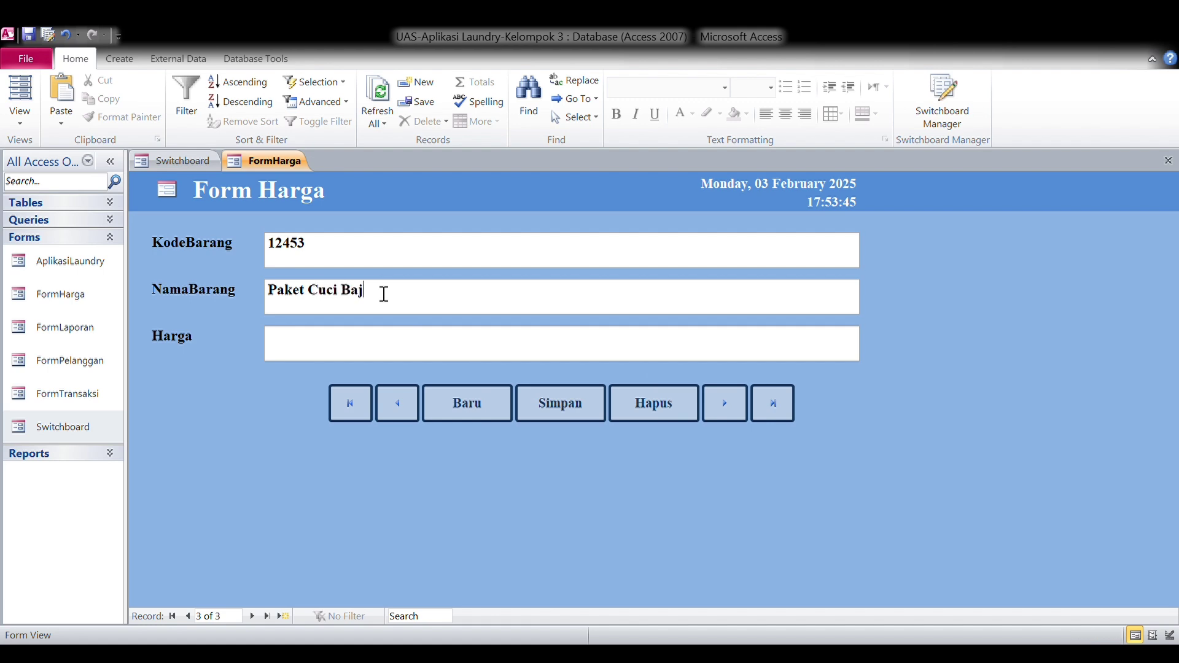
pyautogui.write('u dan Setrika')
pyautogui.click(381, 349)
pyautogui.write('9000')
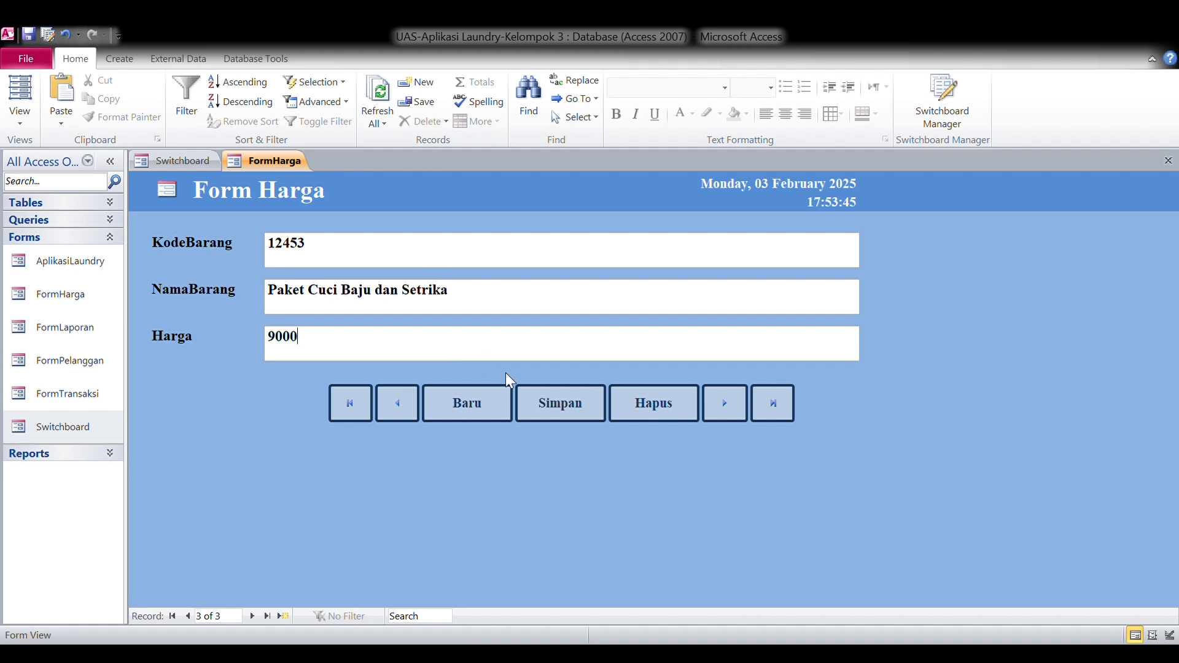
pyautogui.click(540, 406)
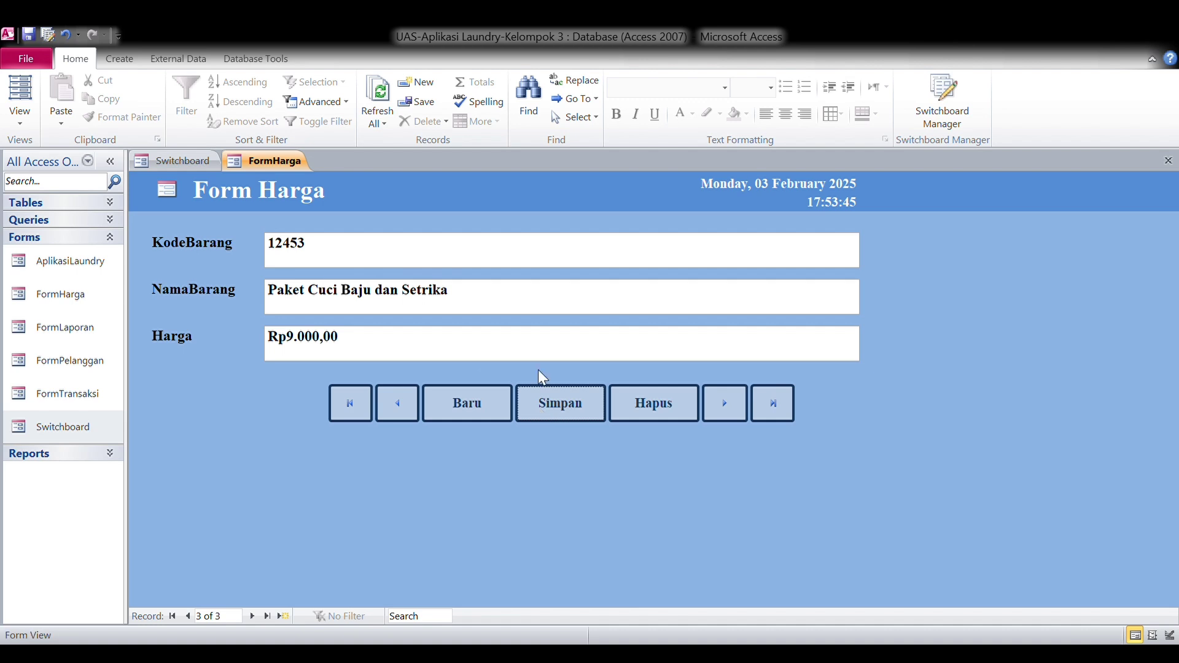
pyautogui.click(392, 122)
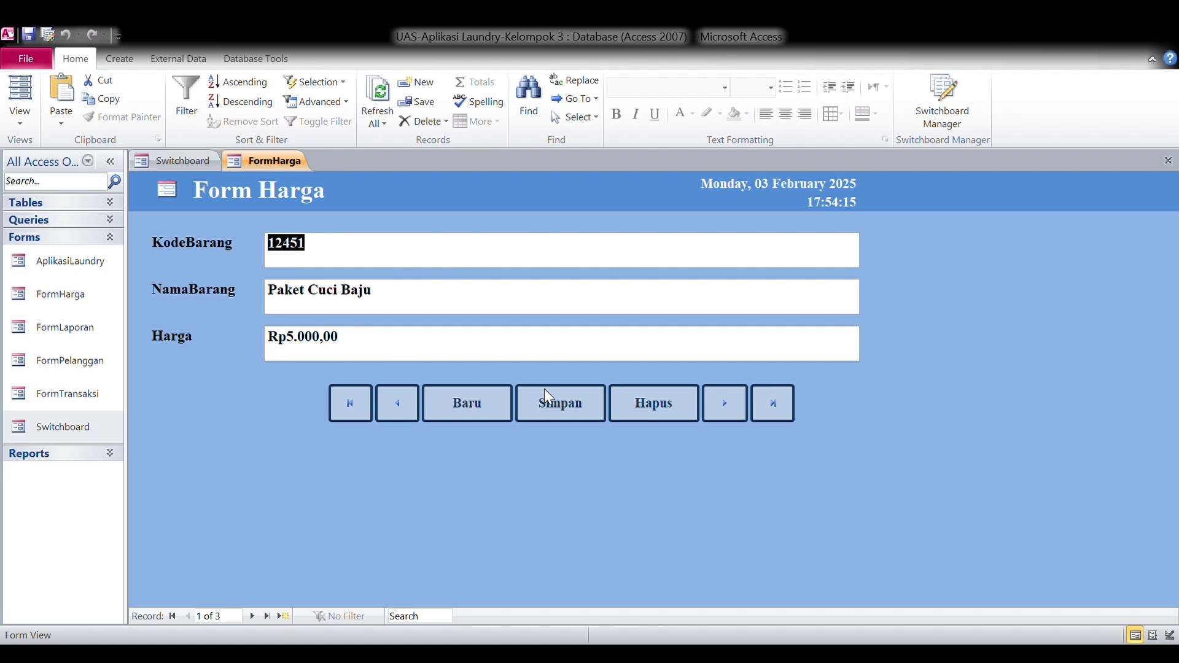
pyautogui.click(725, 404)
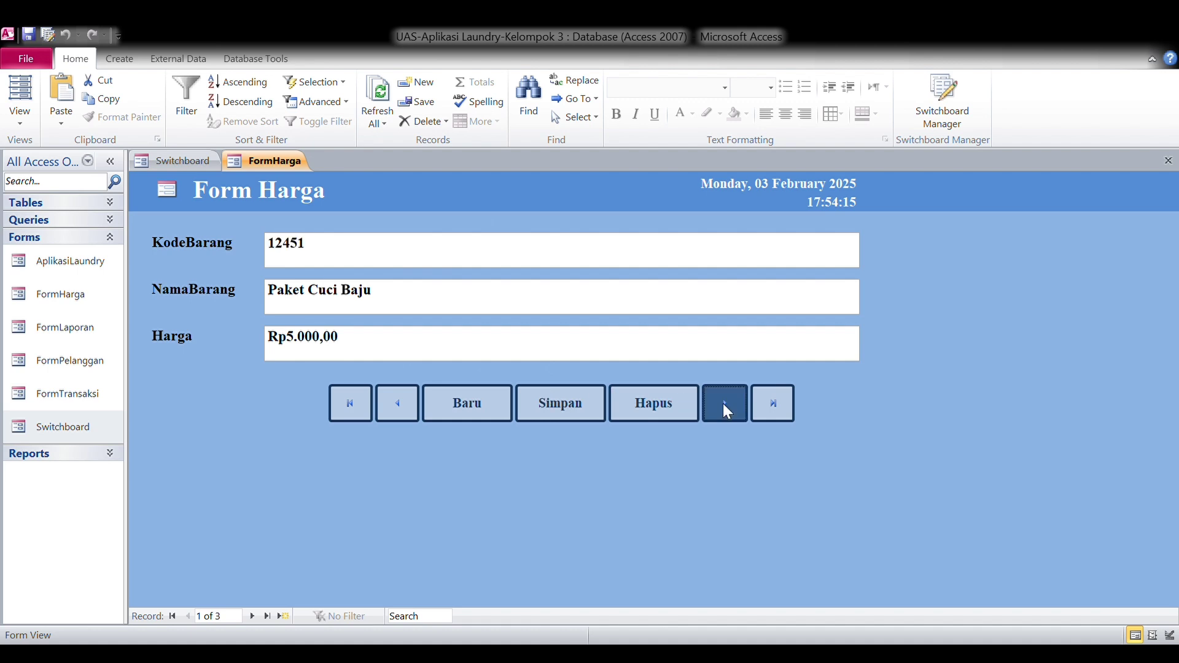
pyautogui.click(725, 404)
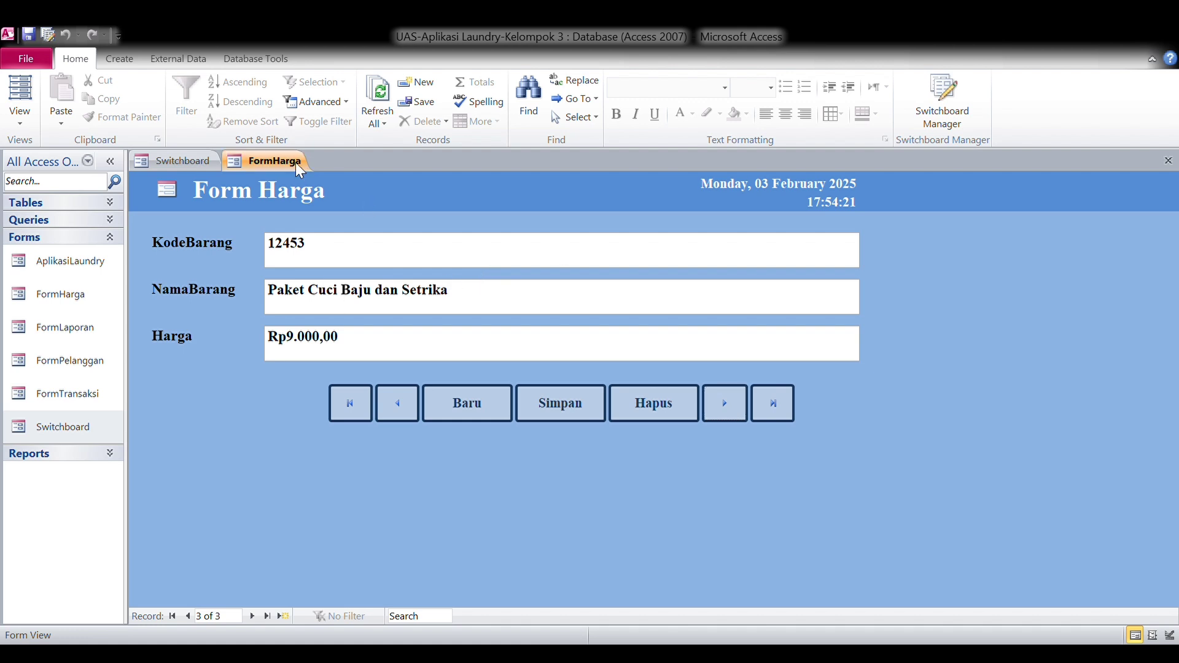
# Close FormHarga, open Form Transaksi from the switchboard and start a new transaction.
pyautogui.hotkey('ctrl', 'w')
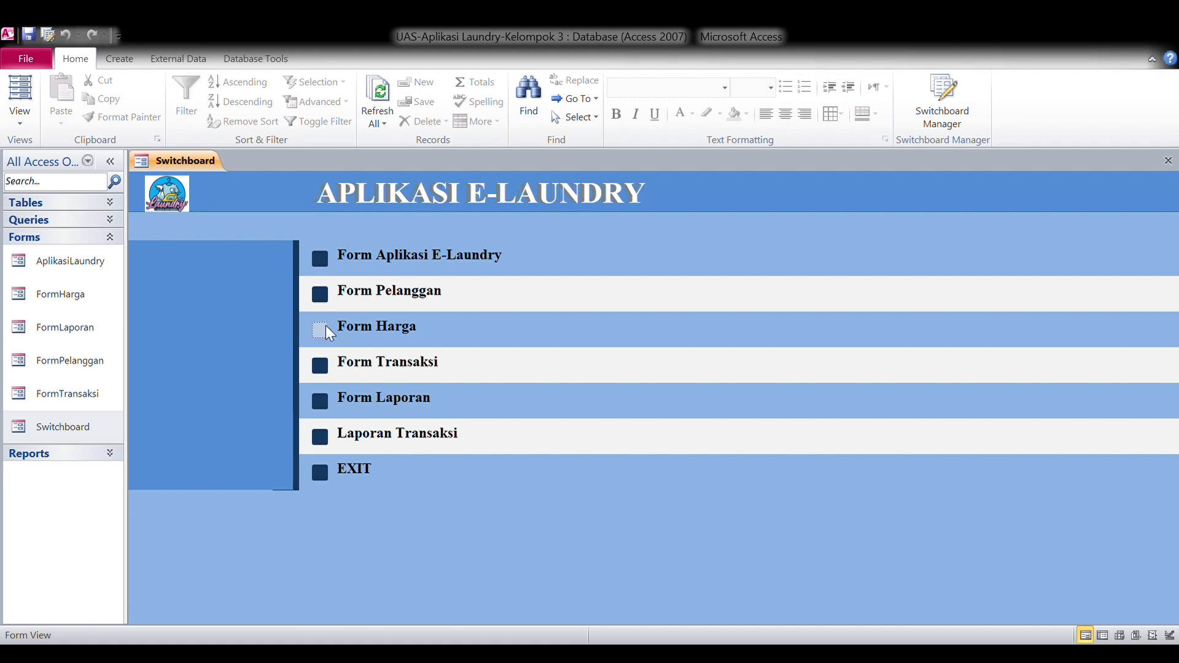
pyautogui.click(320, 365)
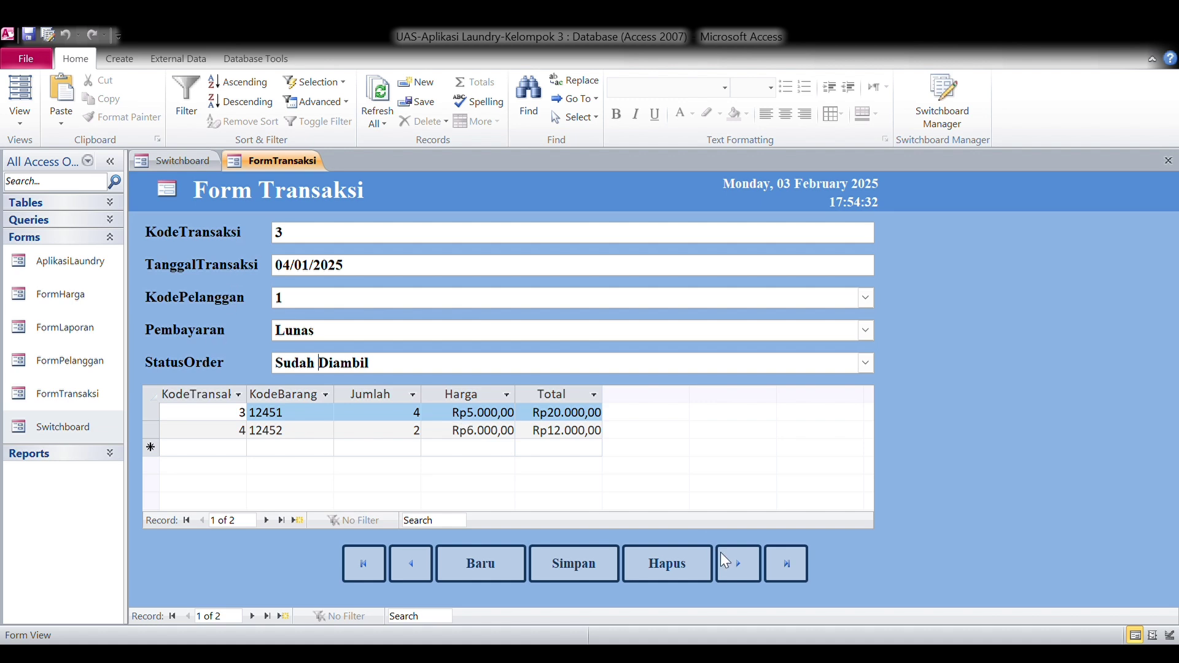
pyautogui.click(465, 565)
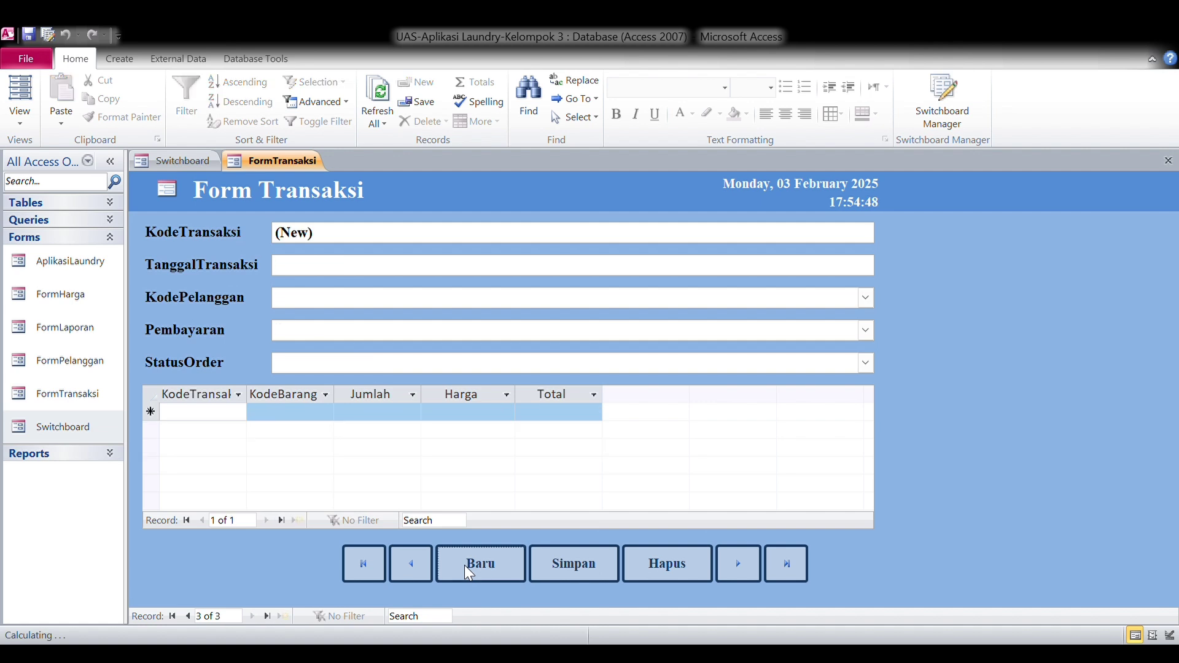
# Date the transaction 03/02/2025, enter the customer's code, and choose Belum Lunas and Masih Dalam Proses.
pyautogui.click(872, 274)
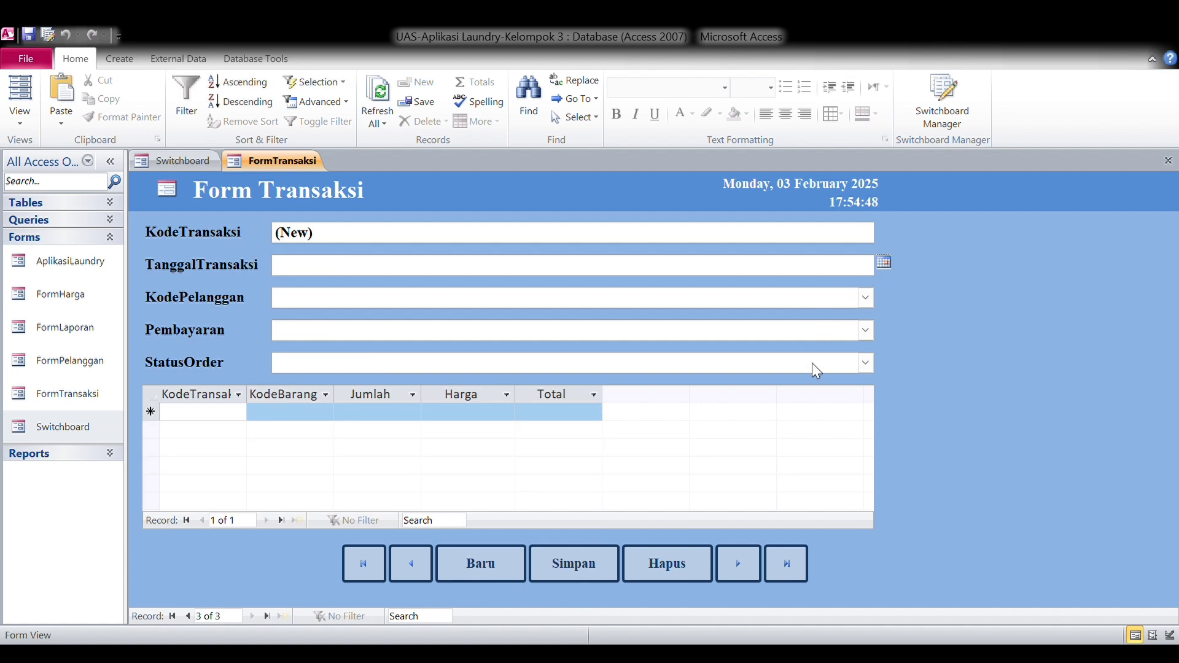
pyautogui.hotkey('ctrl', ';')
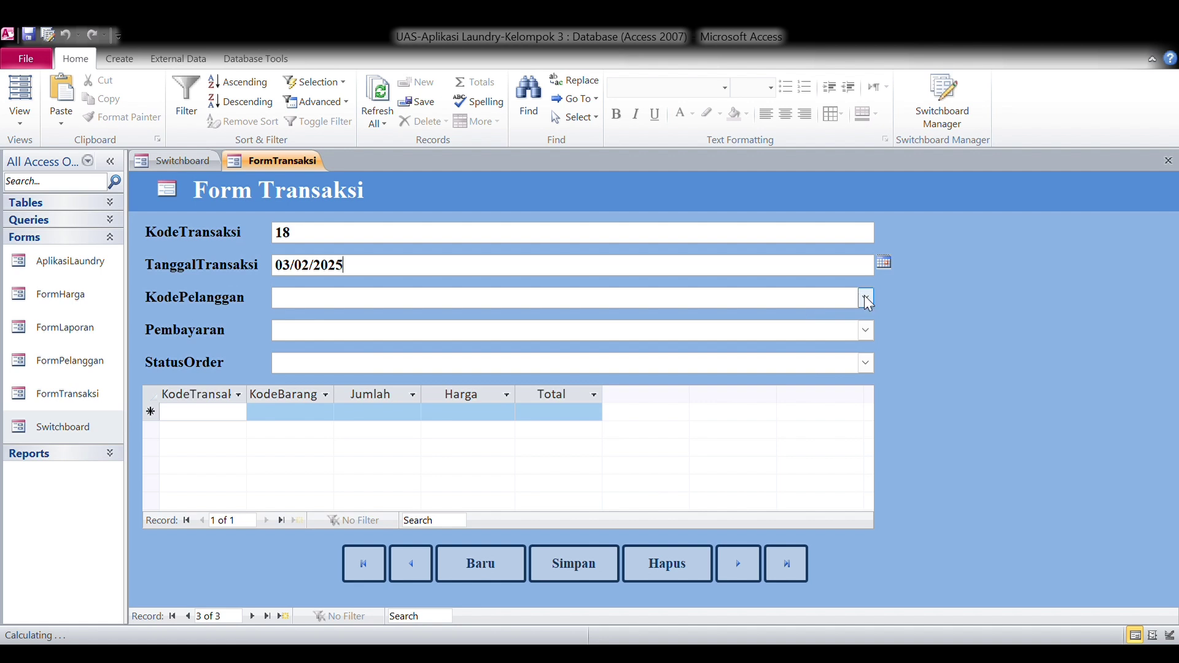
pyautogui.click(866, 299)
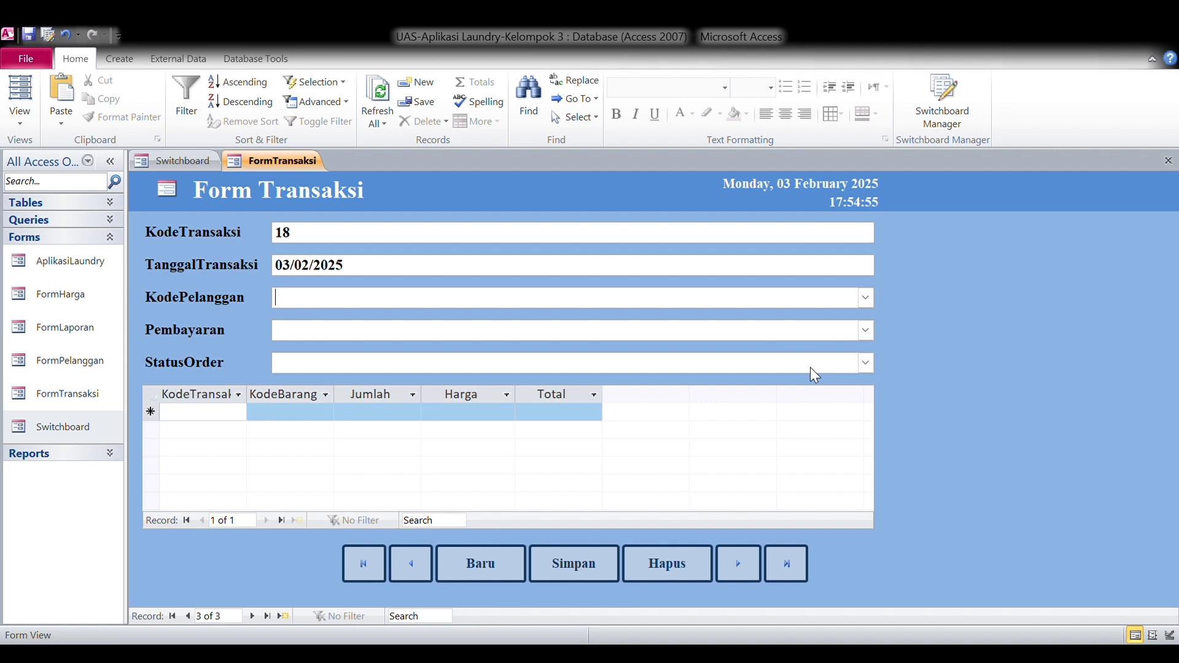
pyautogui.write('8')
pyautogui.click(866, 330)
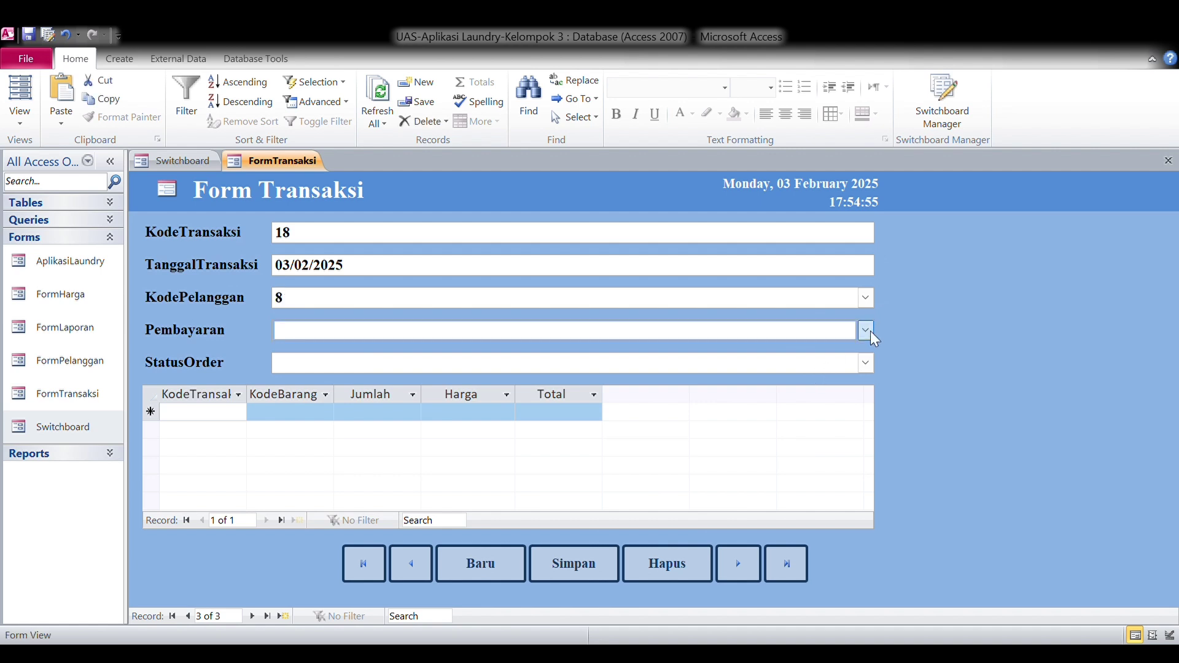
pyautogui.click(864, 363)
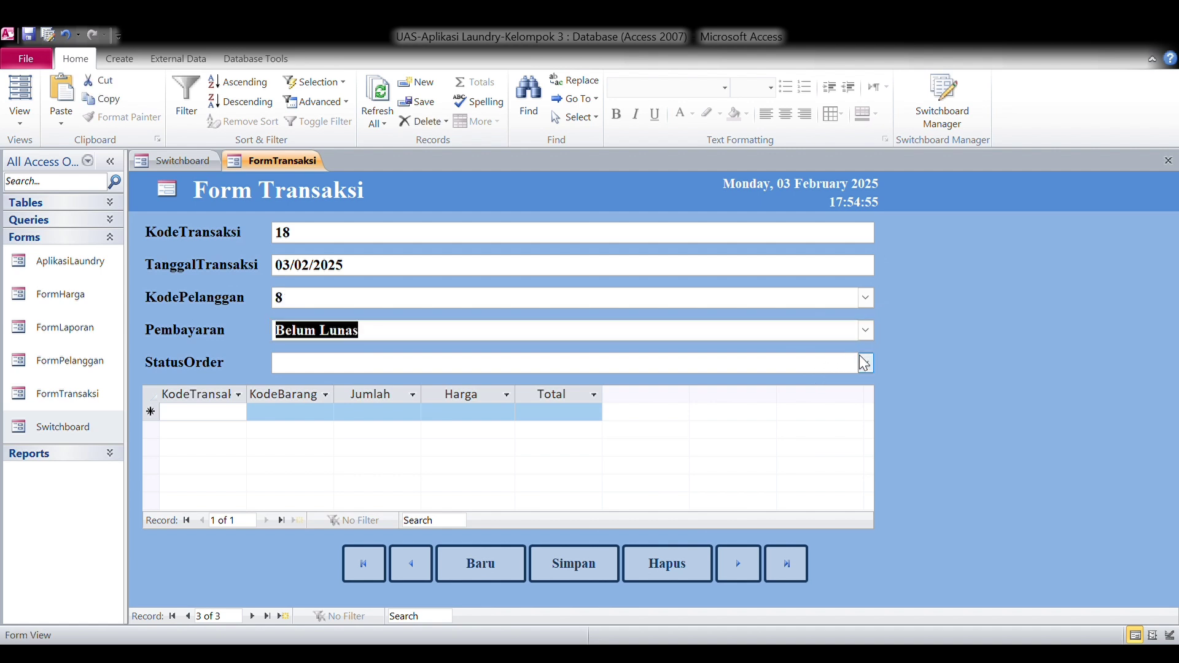
pyautogui.click(865, 363)
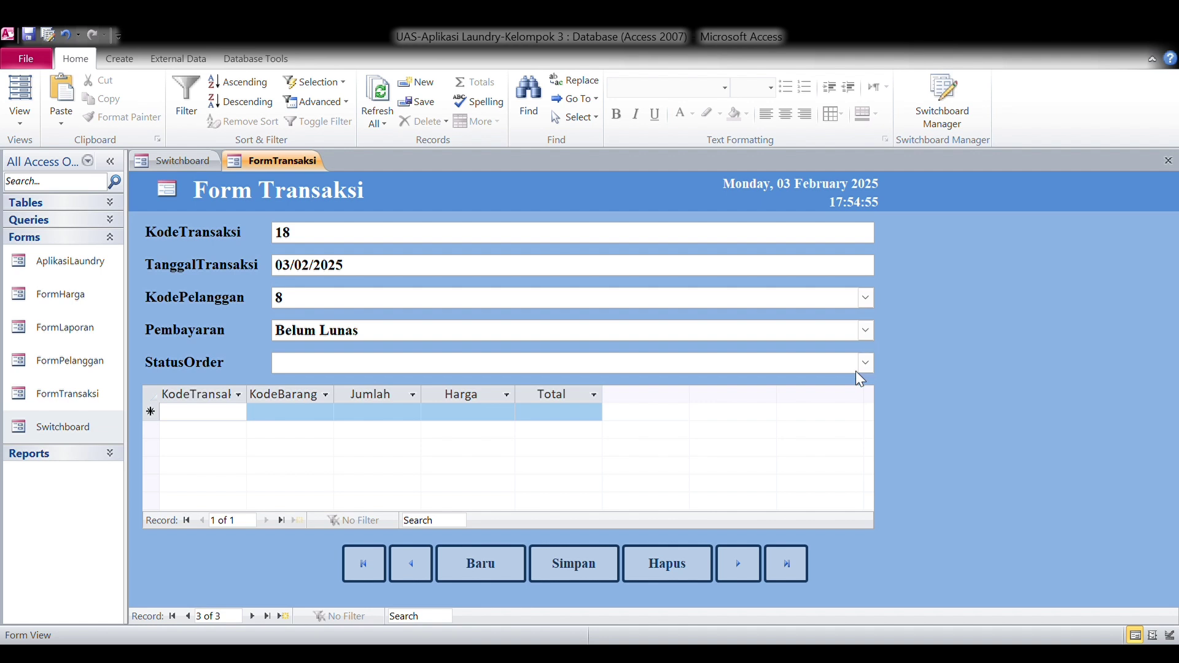
pyautogui.click(835, 386)
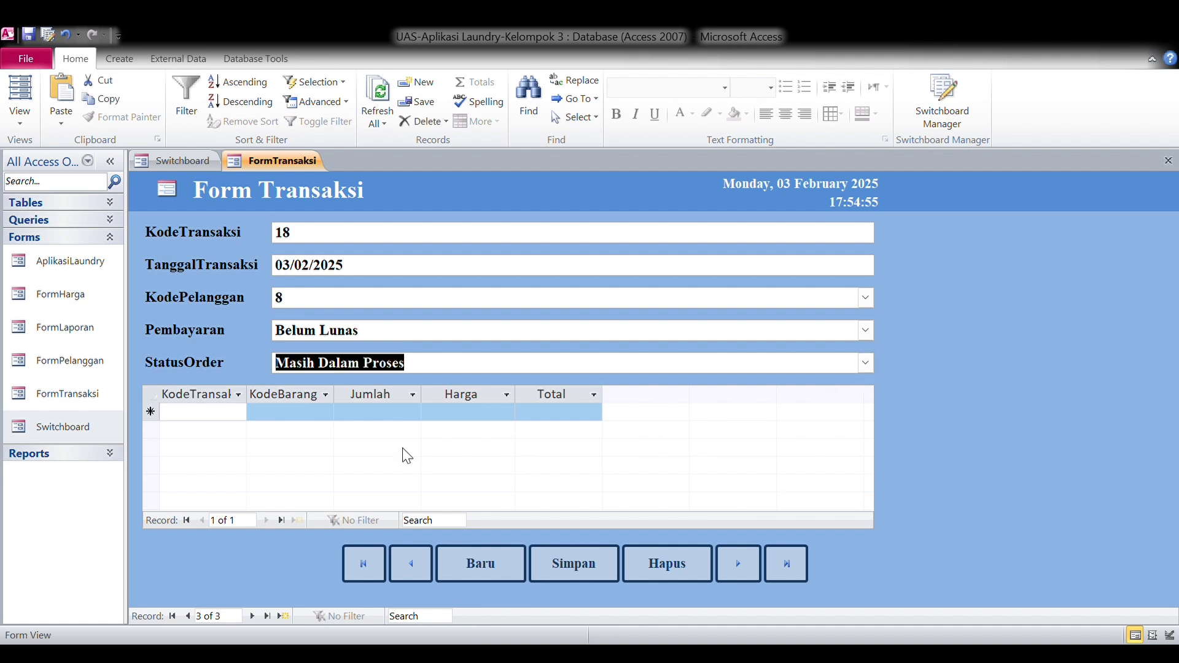
# Add a detail line with the transaction code, item 12453 and quantity 3, totalling Rp27.000,00.
pyautogui.click(229, 413)
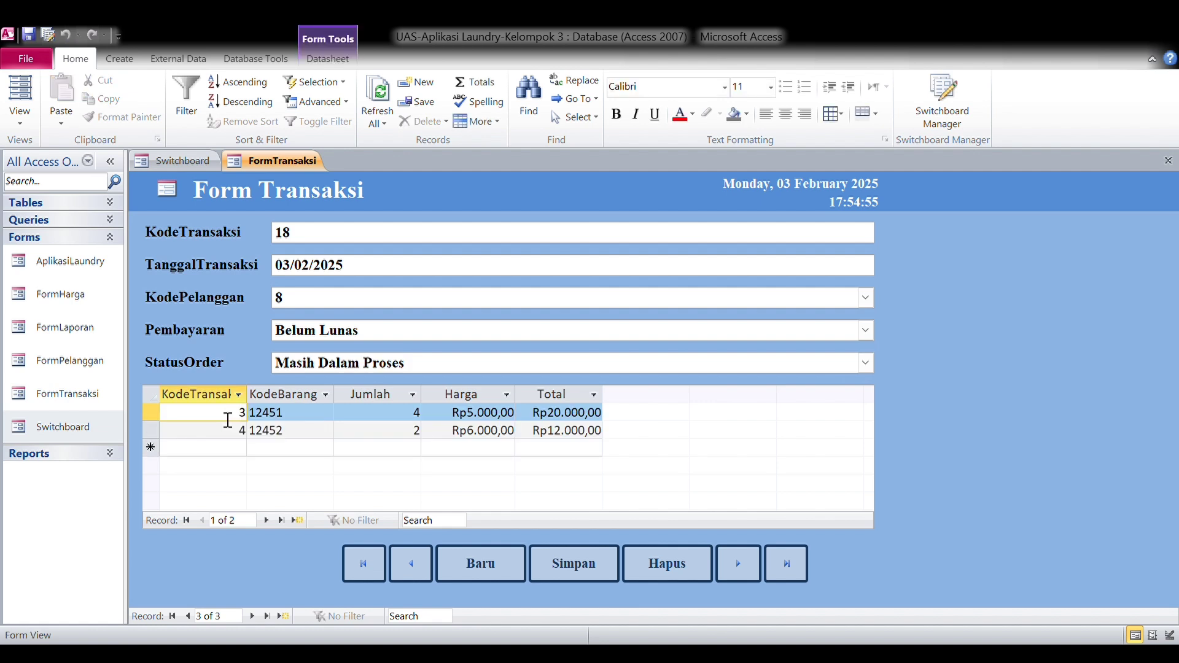
pyautogui.click(229, 454)
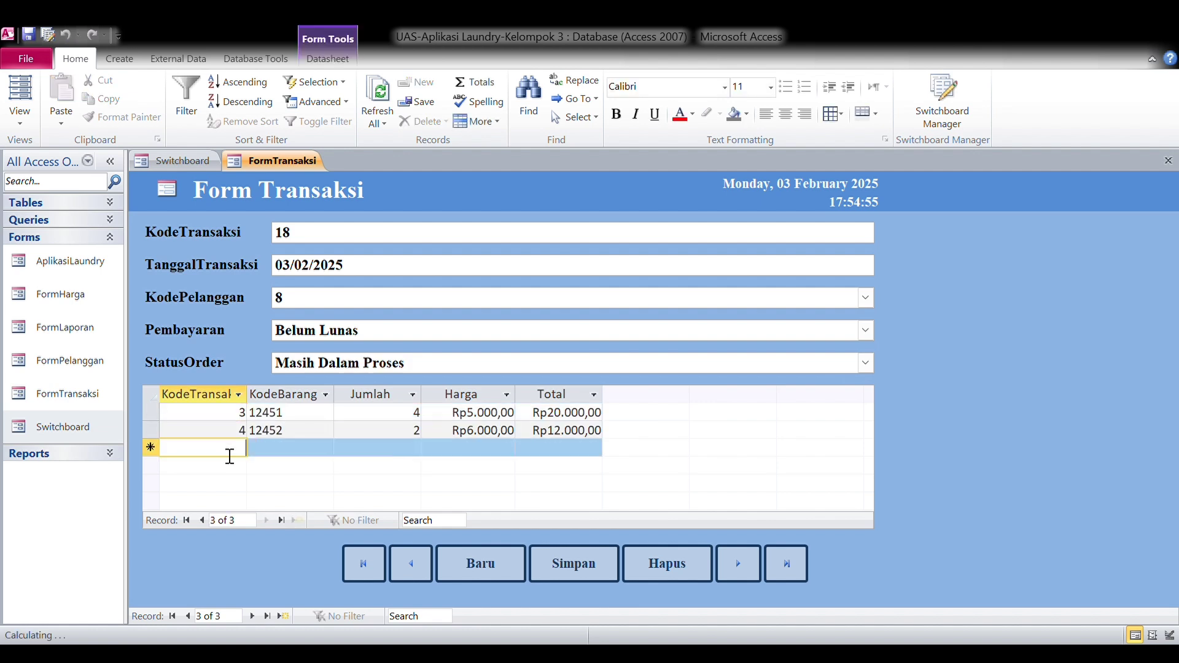
pyautogui.write('18')
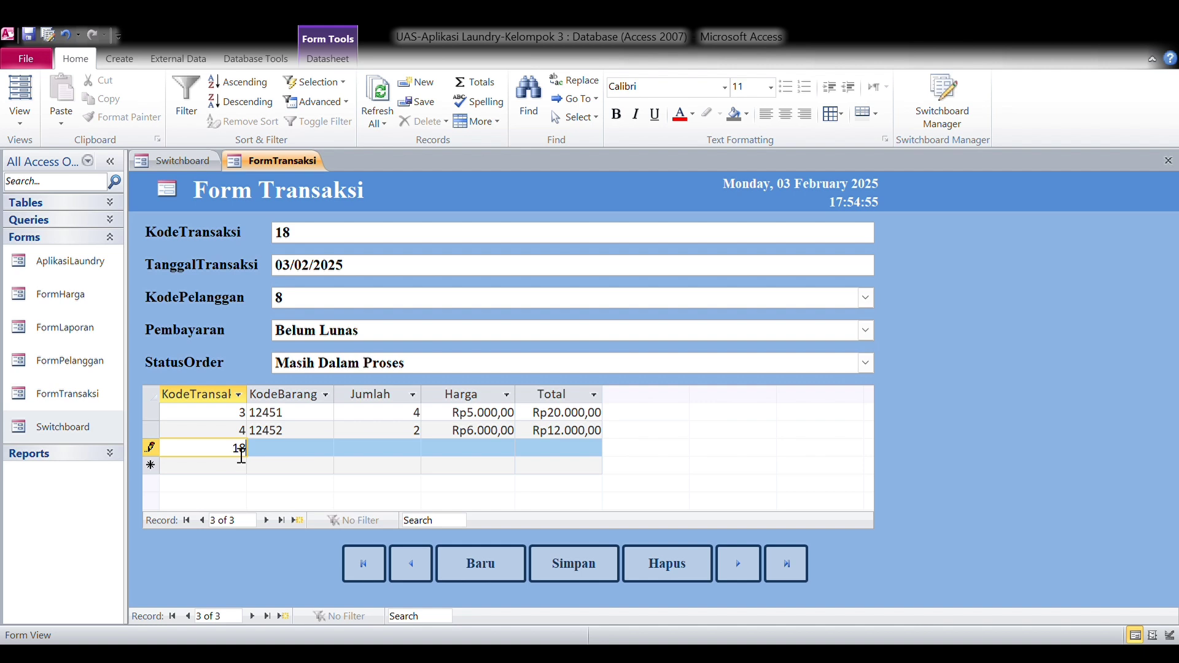
pyautogui.click(264, 455)
pyautogui.write('12')
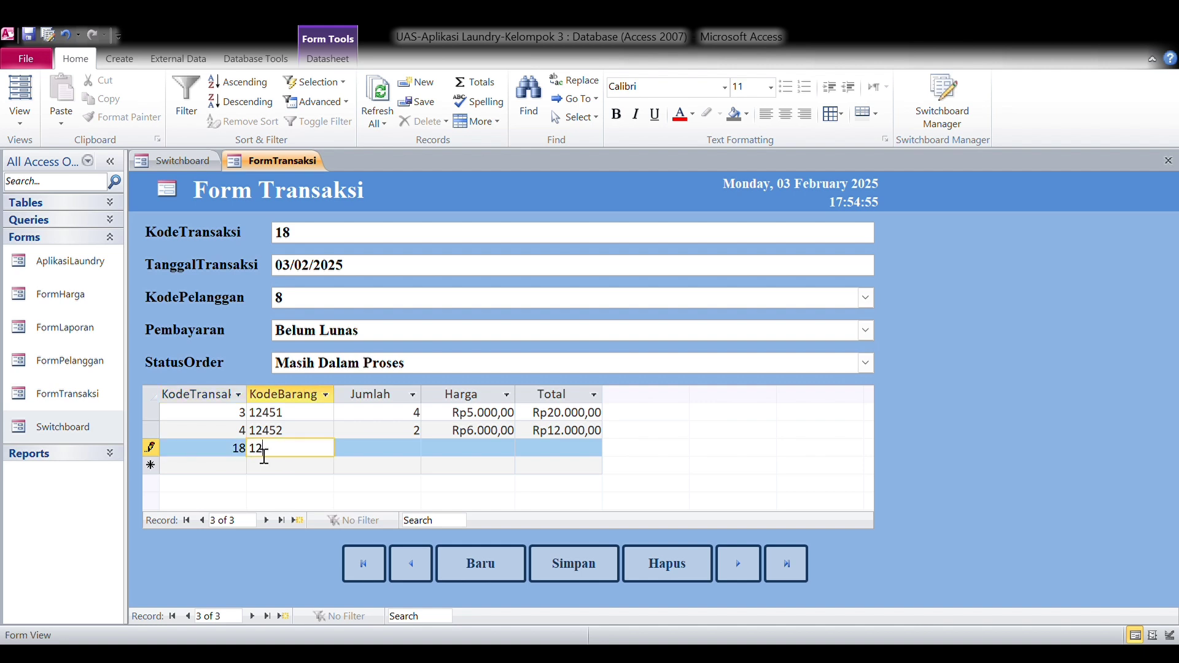
pyautogui.write('453')
pyautogui.press('Tab')
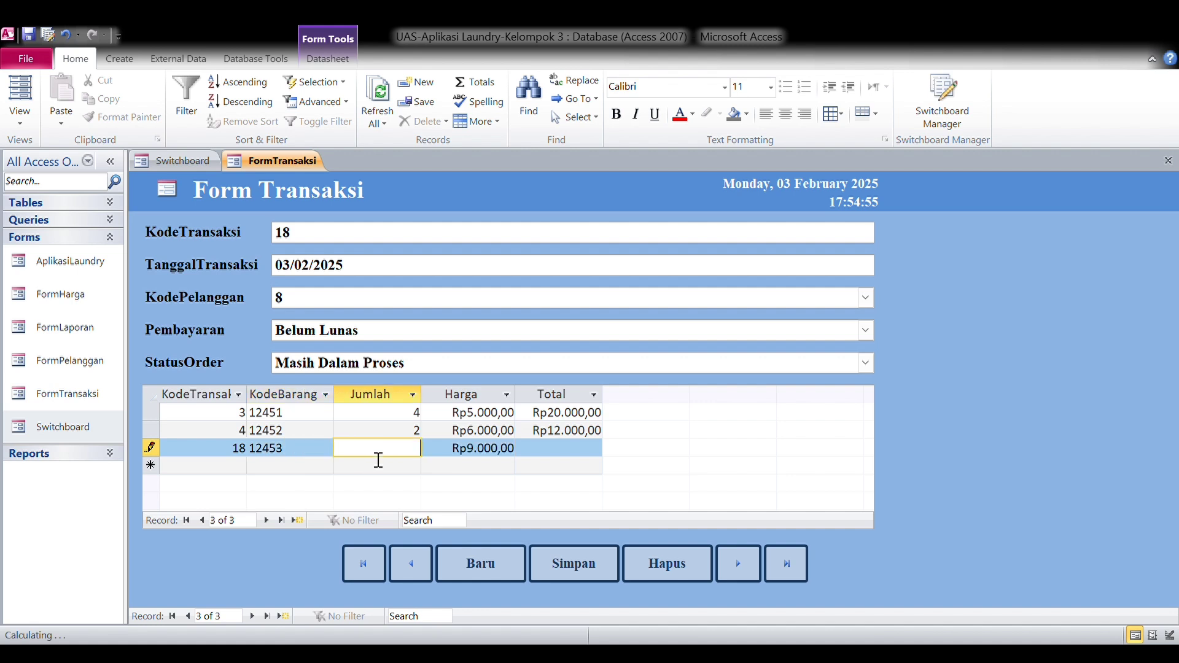
pyautogui.write('3')
pyautogui.click(535, 457)
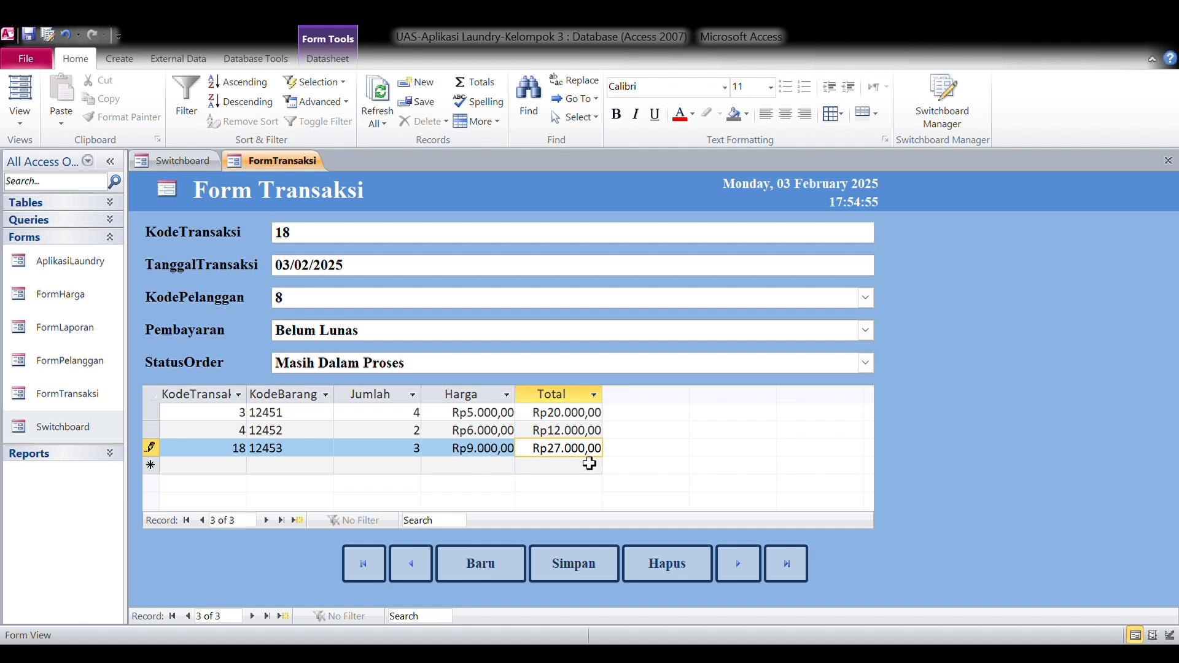
# Save the transaction, refresh all records and step to the new record 3 of 3.
pyautogui.click(574, 567)
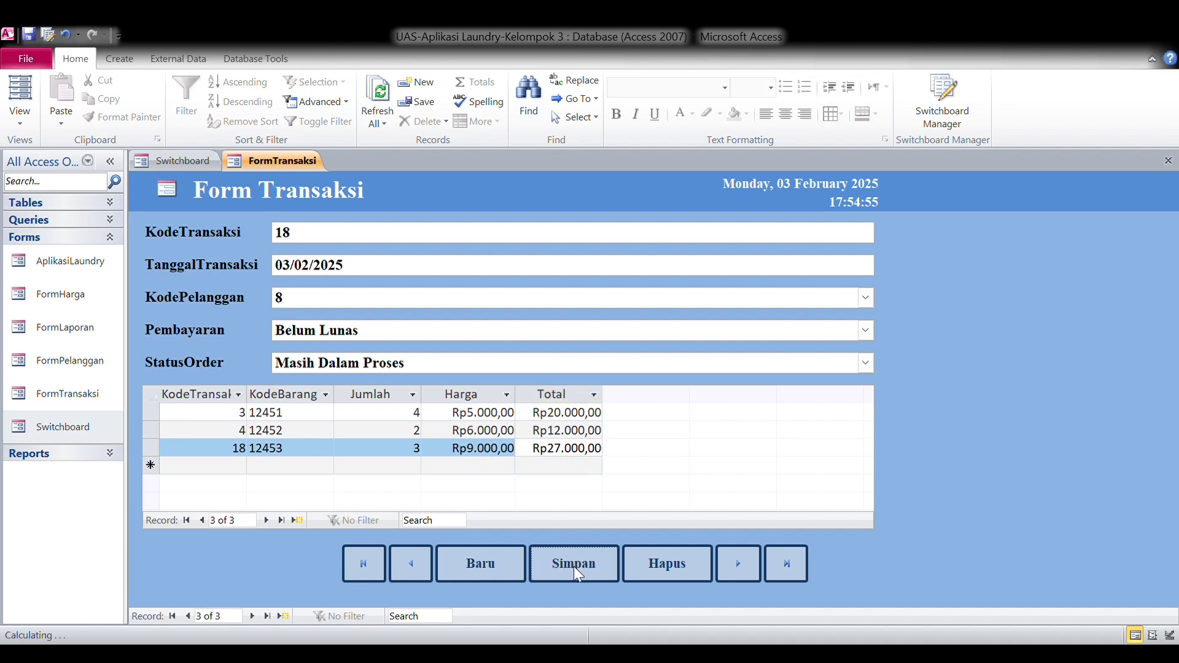
pyautogui.click(384, 122)
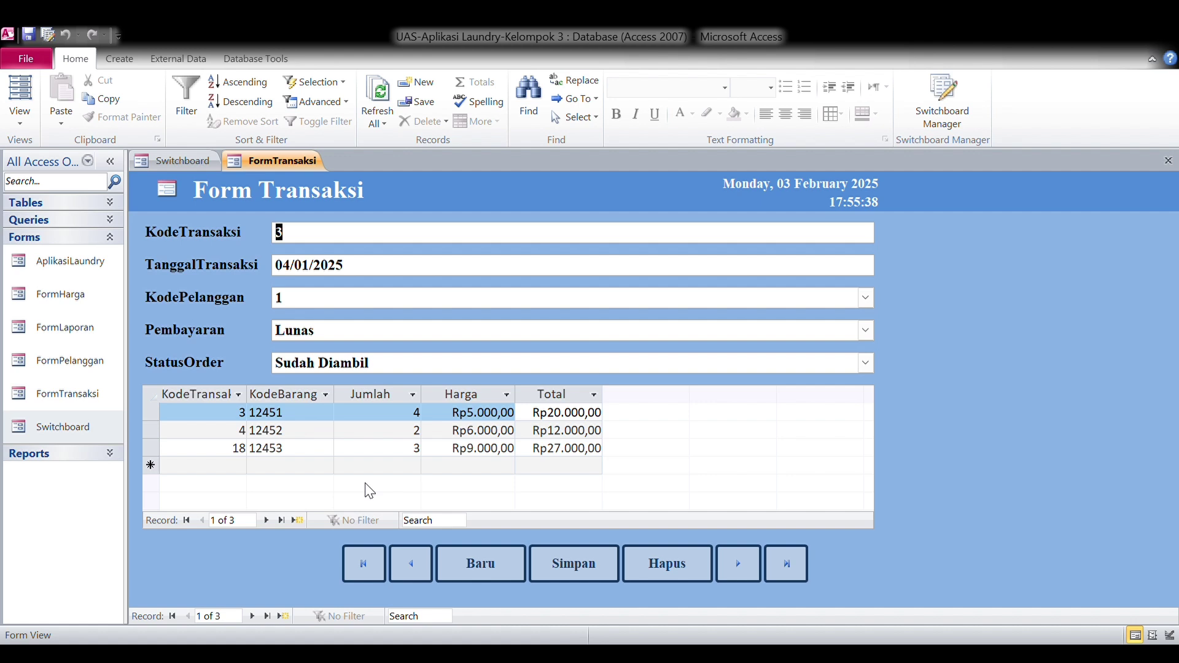
pyautogui.click(739, 565)
pyautogui.click(740, 566)
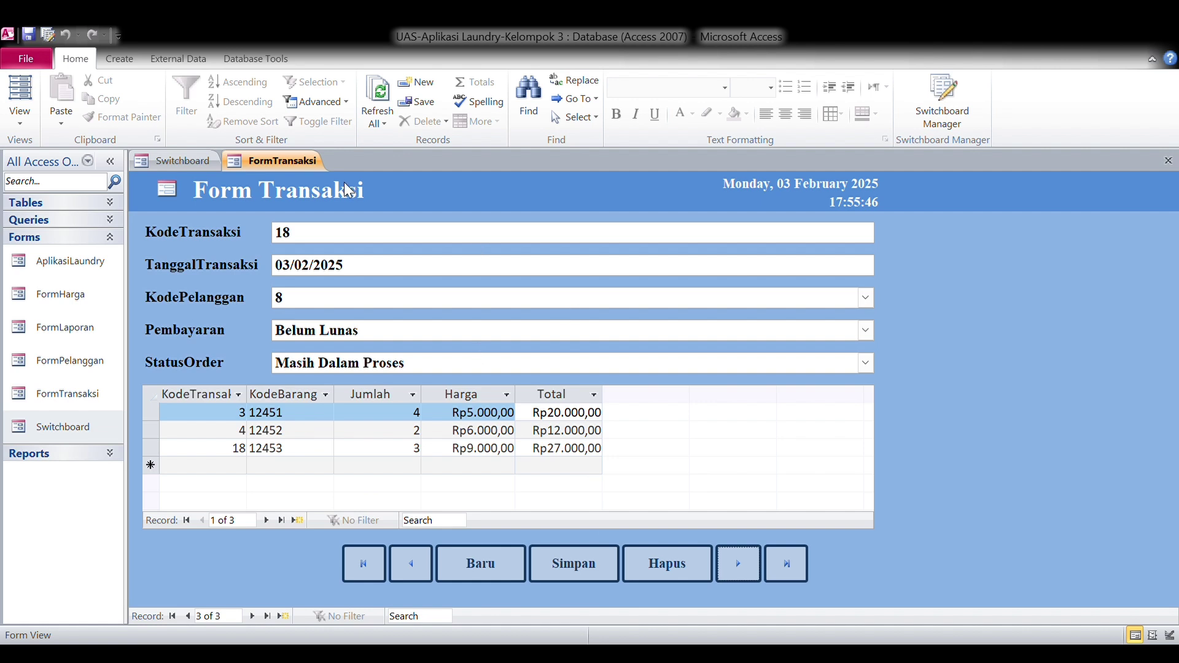
# Show Laporan Transaksi for 01/02/2025 to 28/02/2025 from Form Laporan, then close the report.
pyautogui.hotkey('ctrl', 'w')
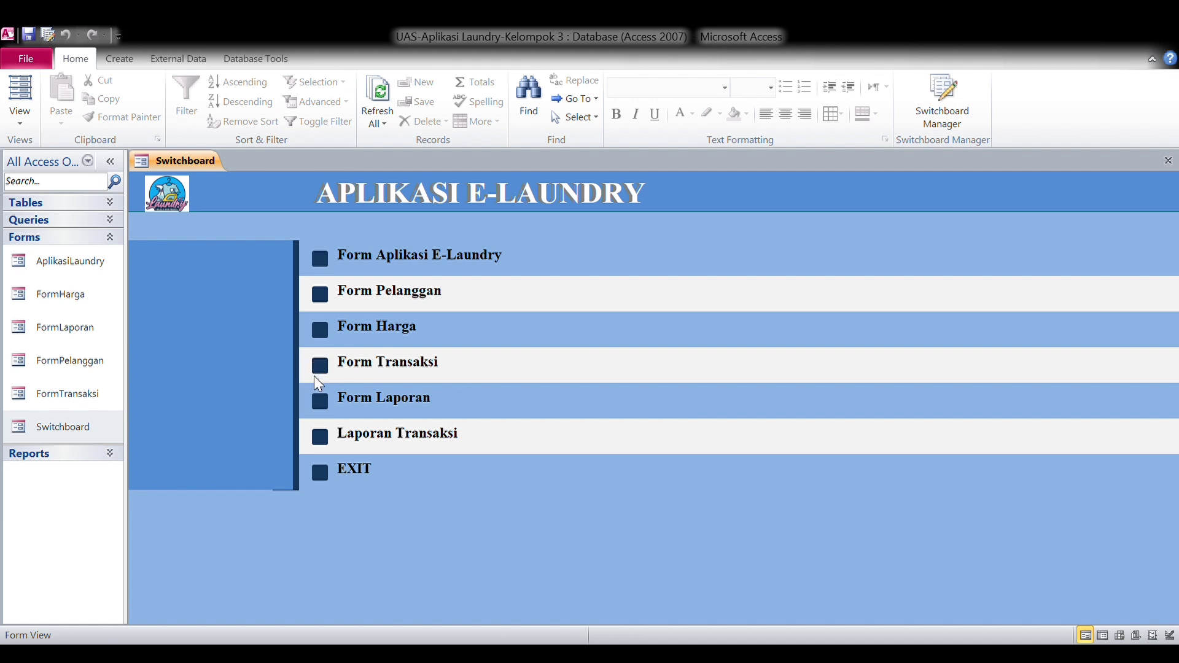
pyautogui.click(320, 401)
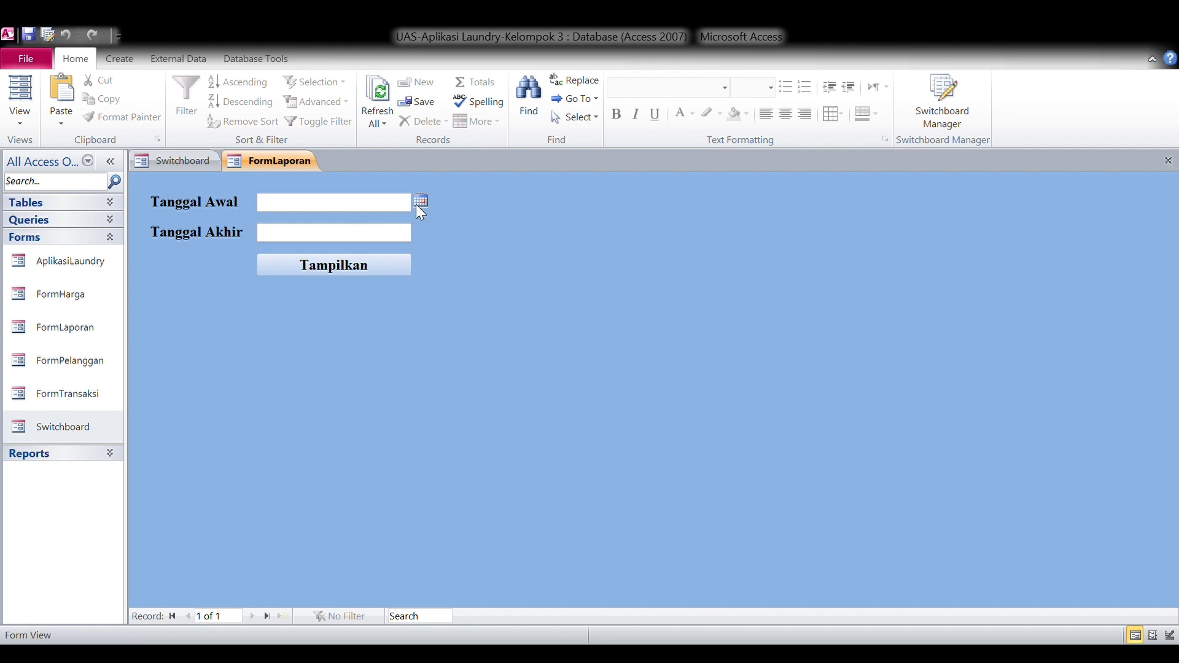
pyautogui.write('01/02/2025')
pyautogui.click(405, 241)
pyautogui.write('28/02/2025')
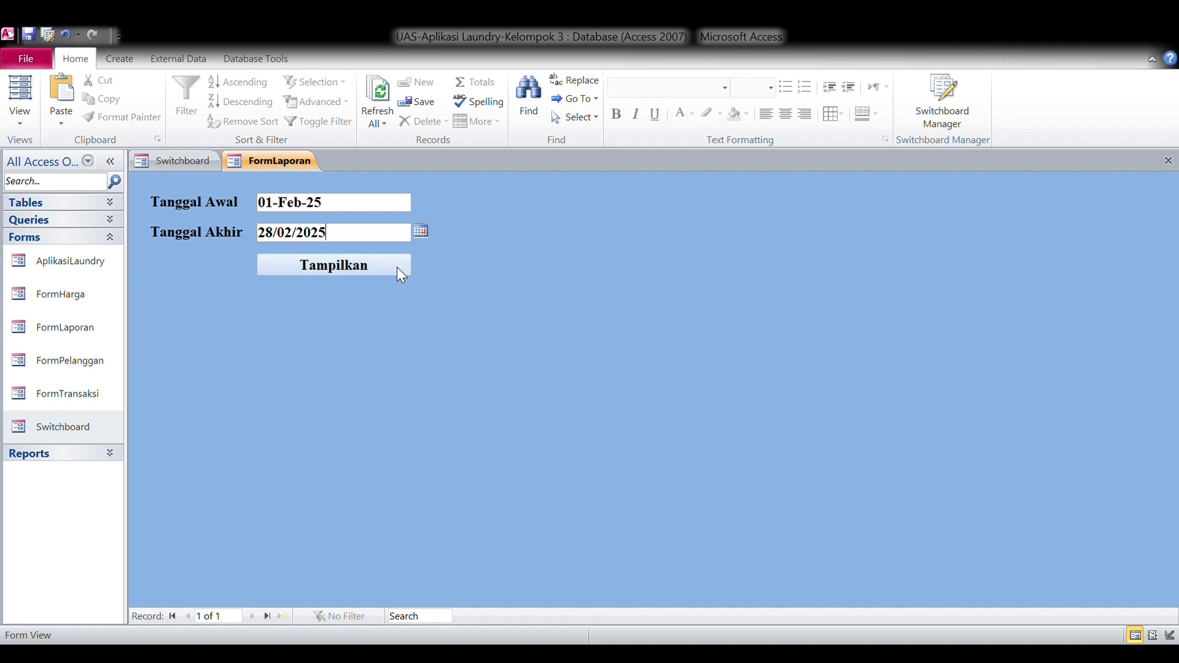
pyautogui.click(397, 269)
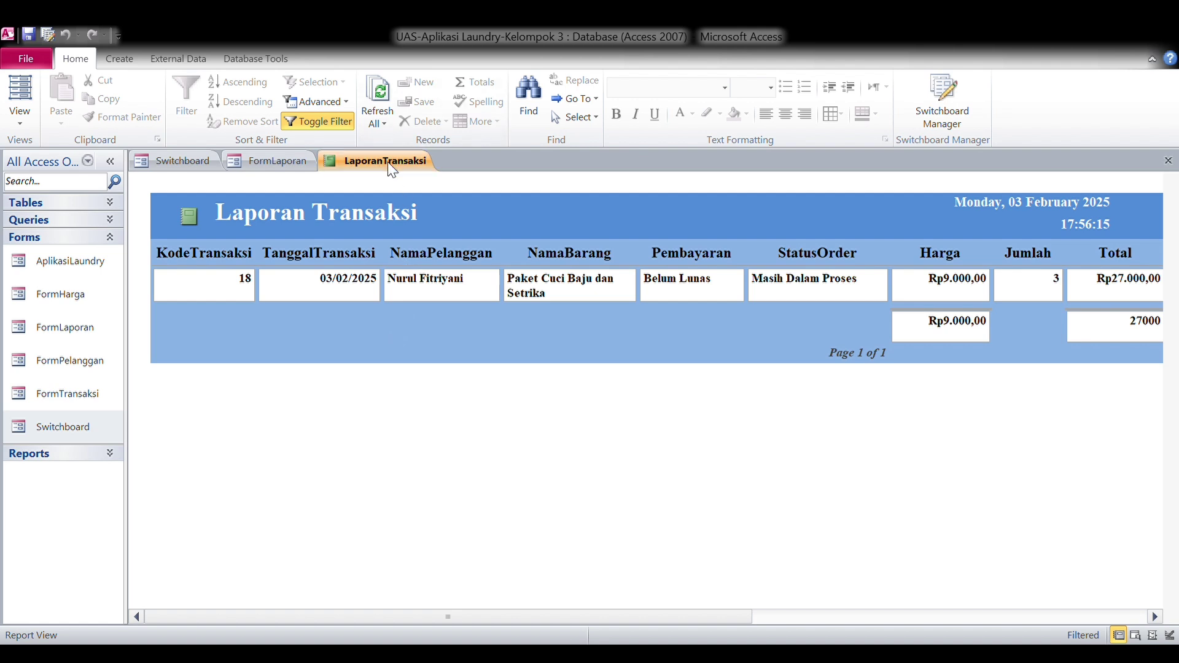
pyautogui.hotkey('ctrl', 'w')
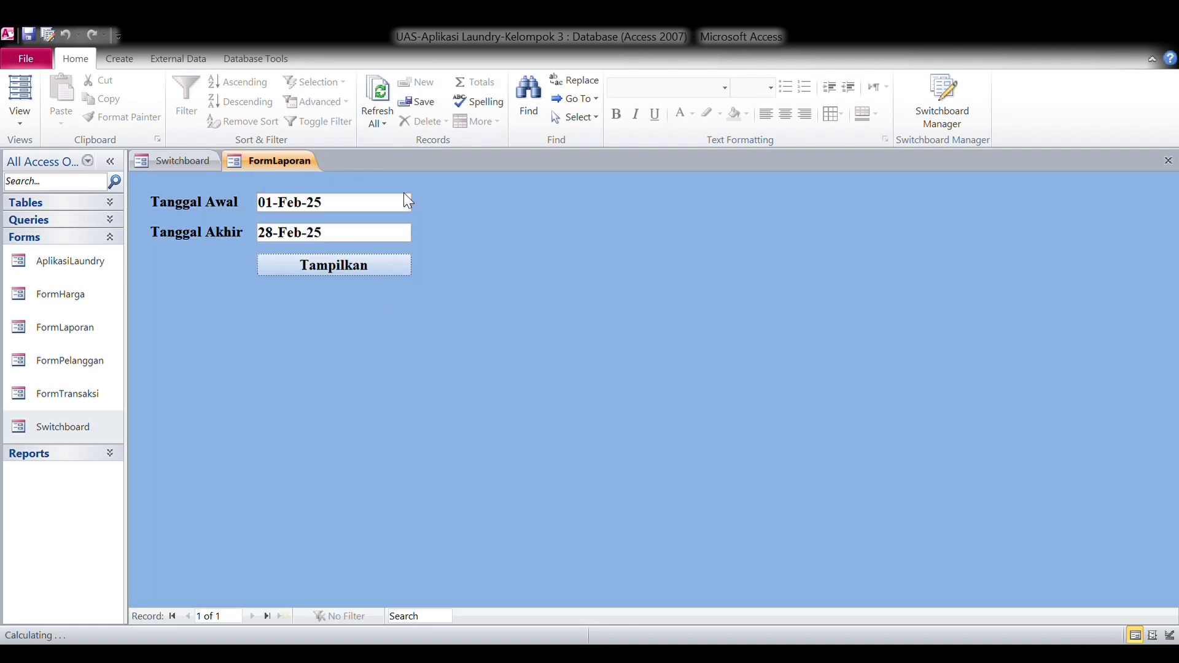
# Change the start date to 01/01/2025, rerun the report showing three transactions totalling 59000, then close it.
pyautogui.click(348, 205)
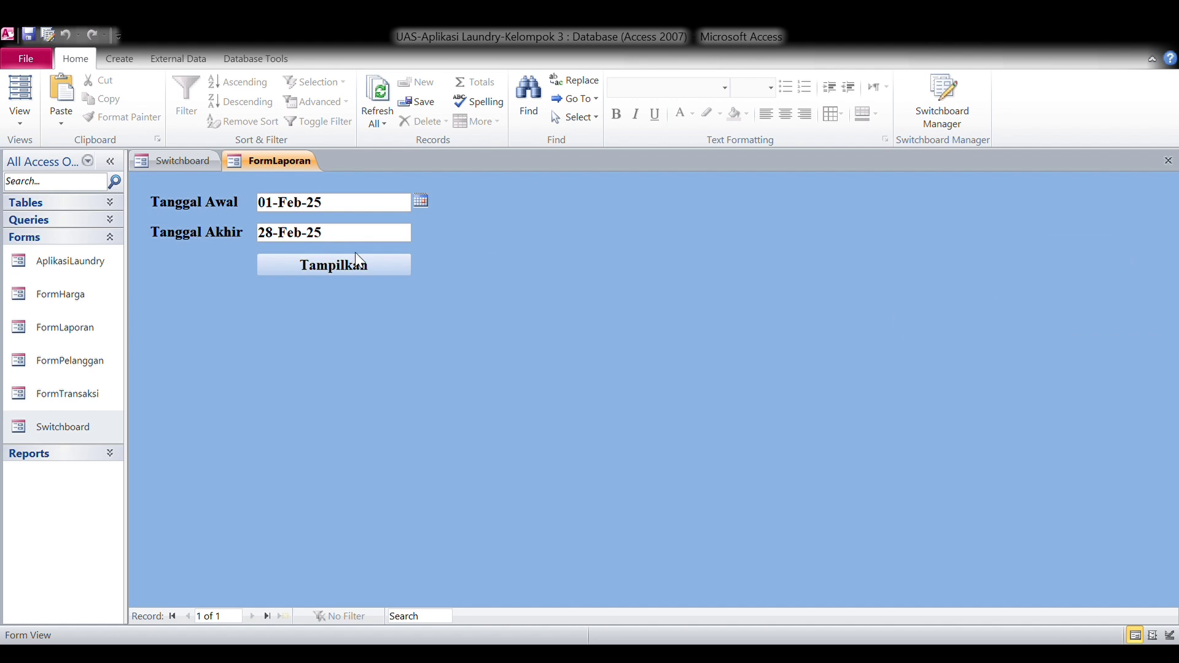
pyautogui.write('01/01/2025')
pyautogui.click(397, 232)
pyautogui.click(373, 264)
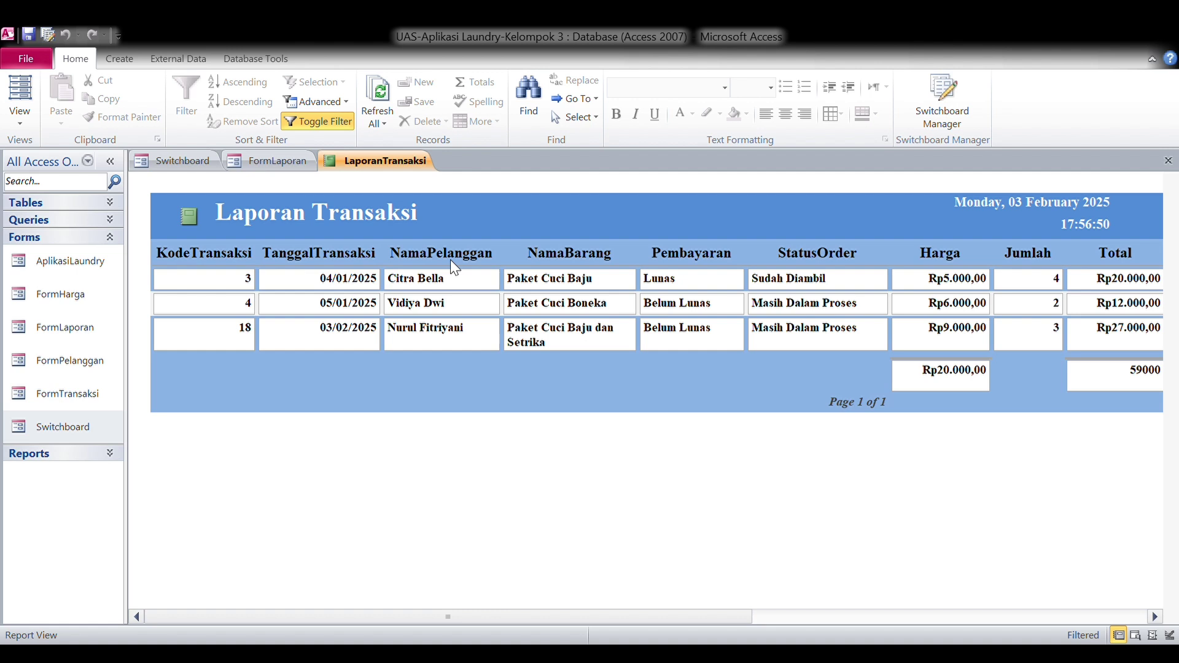
pyautogui.click(1155, 617)
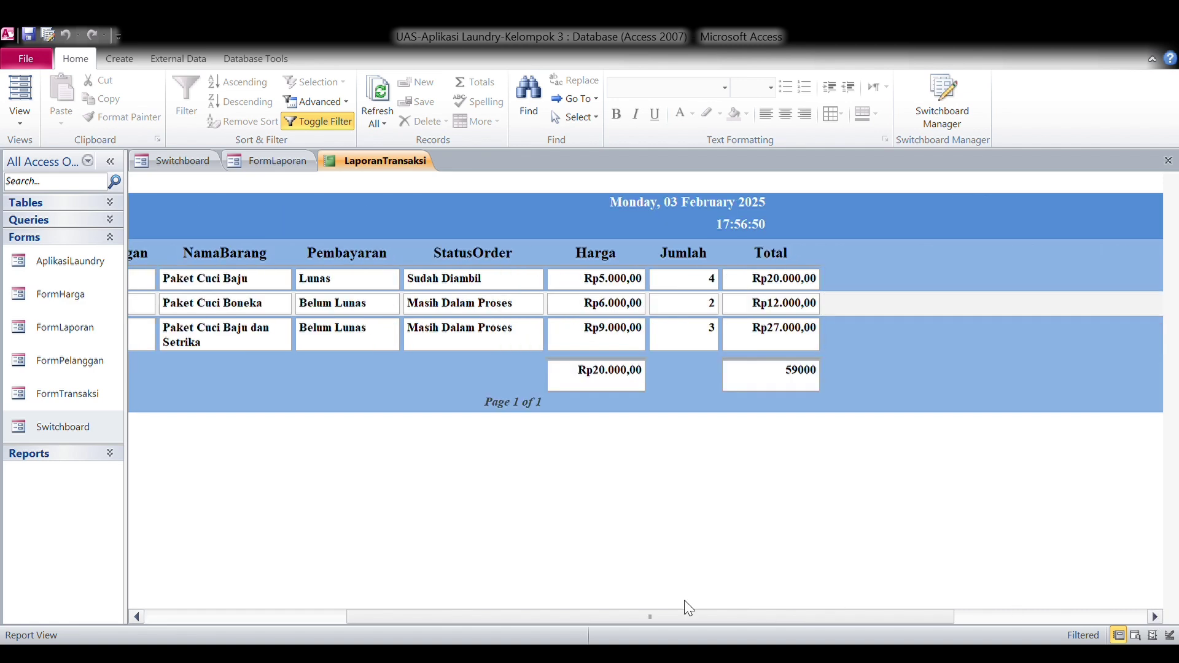
pyautogui.click(139, 615)
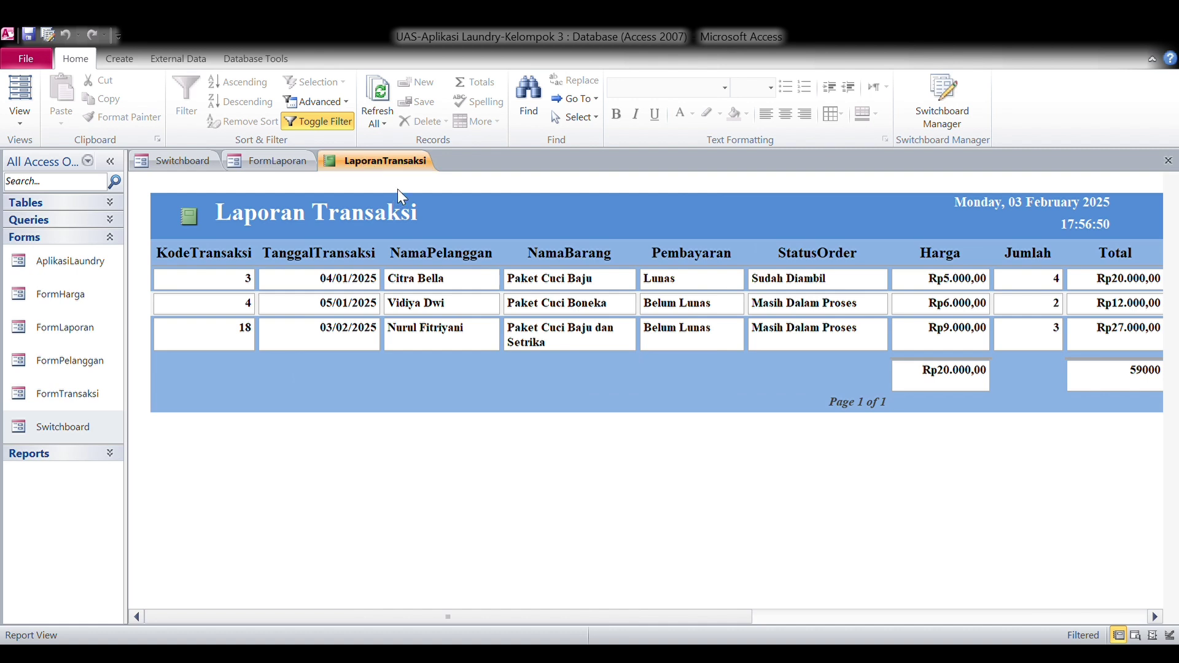
pyautogui.hotkey('ctrl', 'w')
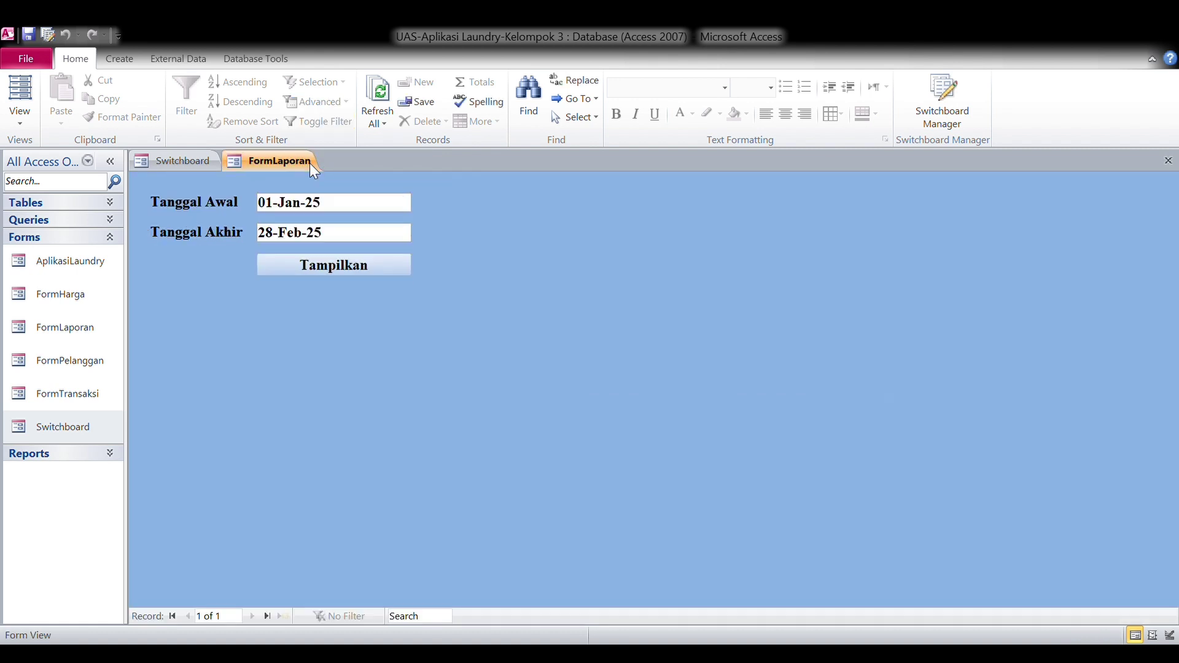